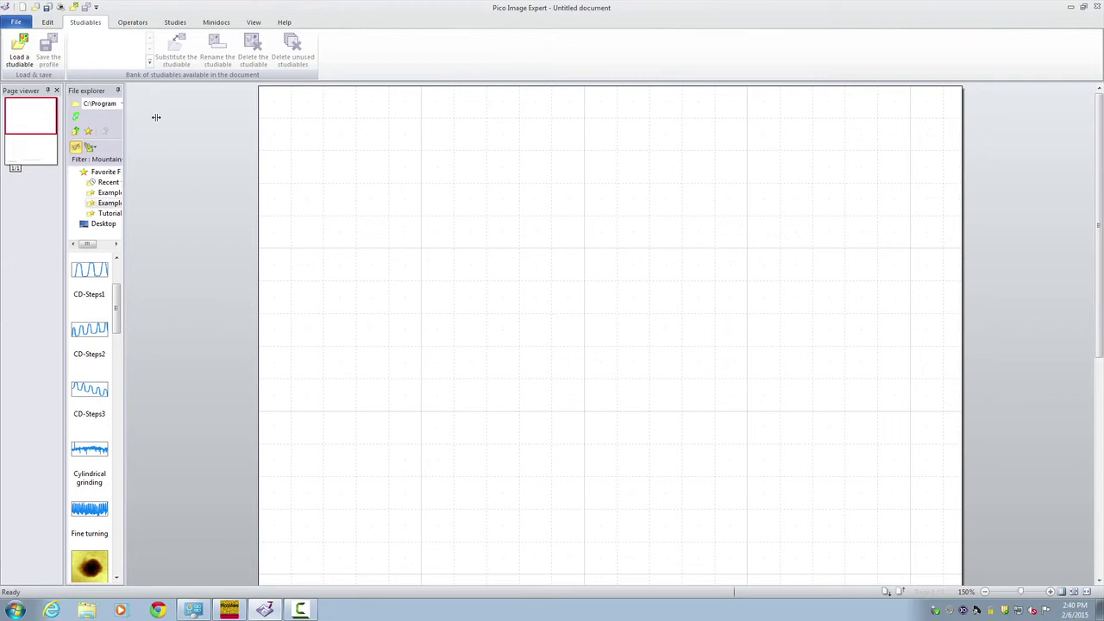
# Load the studiable Nucleosome 1 5 AAC_00003 into the document without a minidoc
pyautogui.click(21, 52)
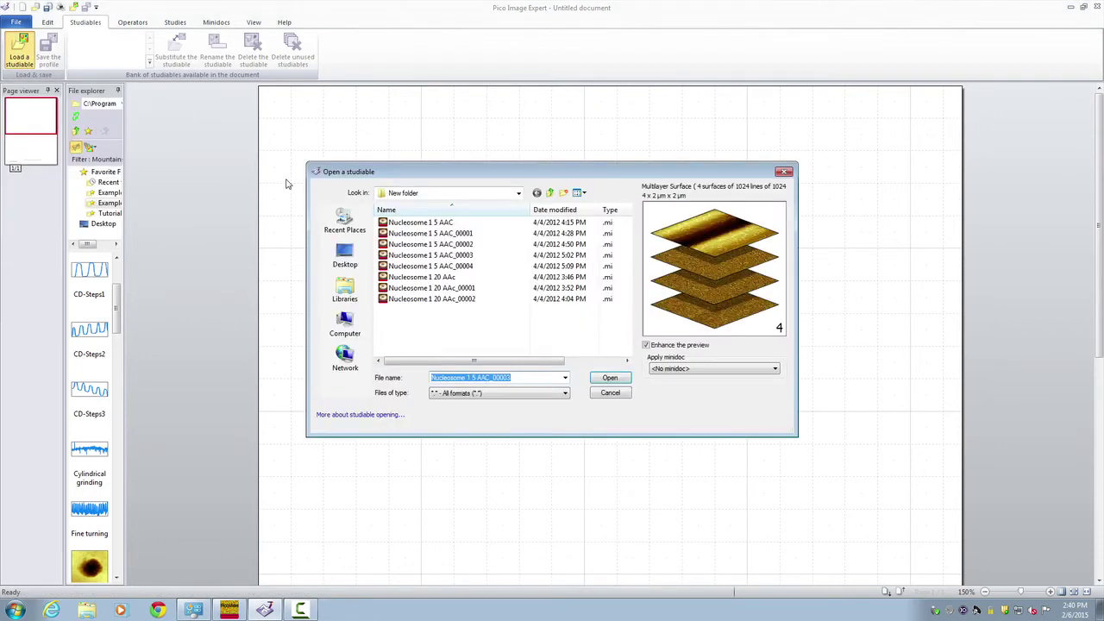
pyautogui.click(431, 256)
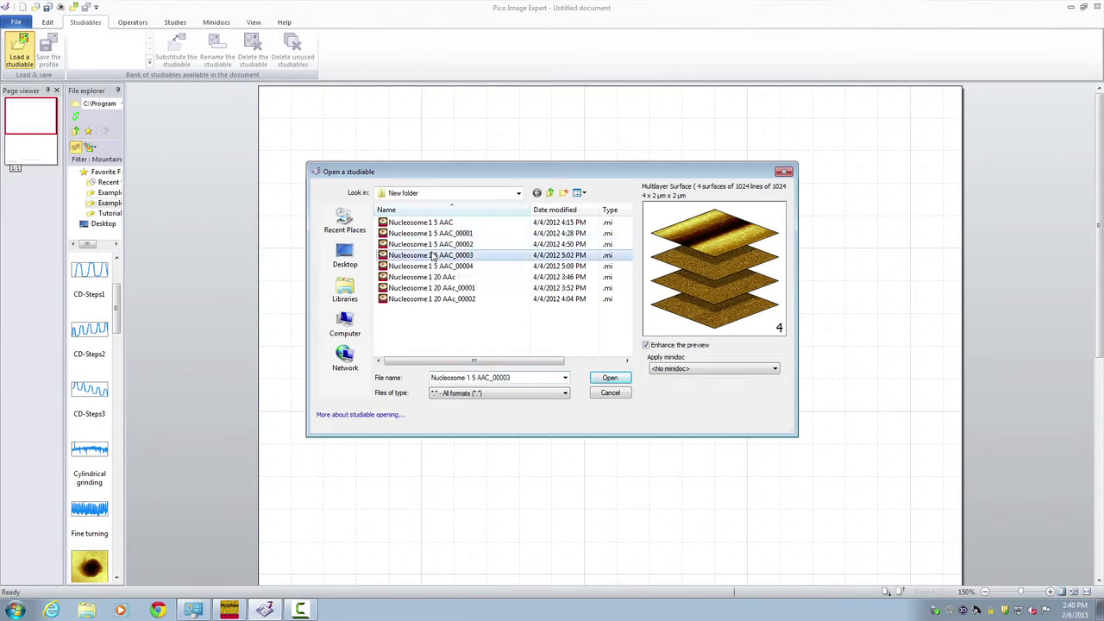
pyautogui.click(609, 378)
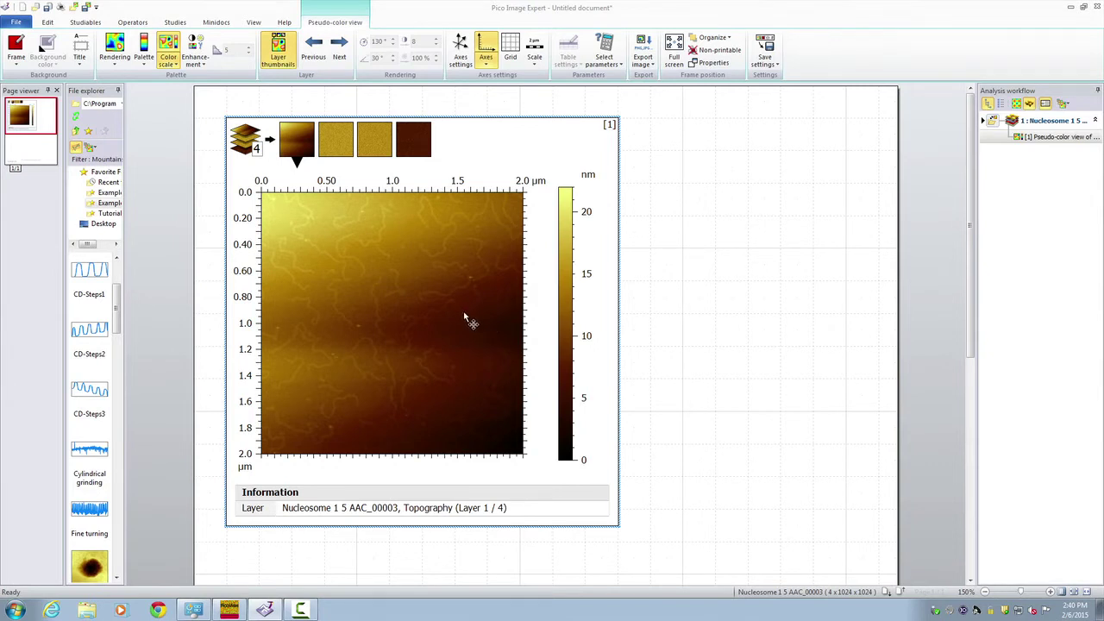
# Extract only the Topography layer of the loaded multilayer surface as a separate studiable
pyautogui.click(336, 141)
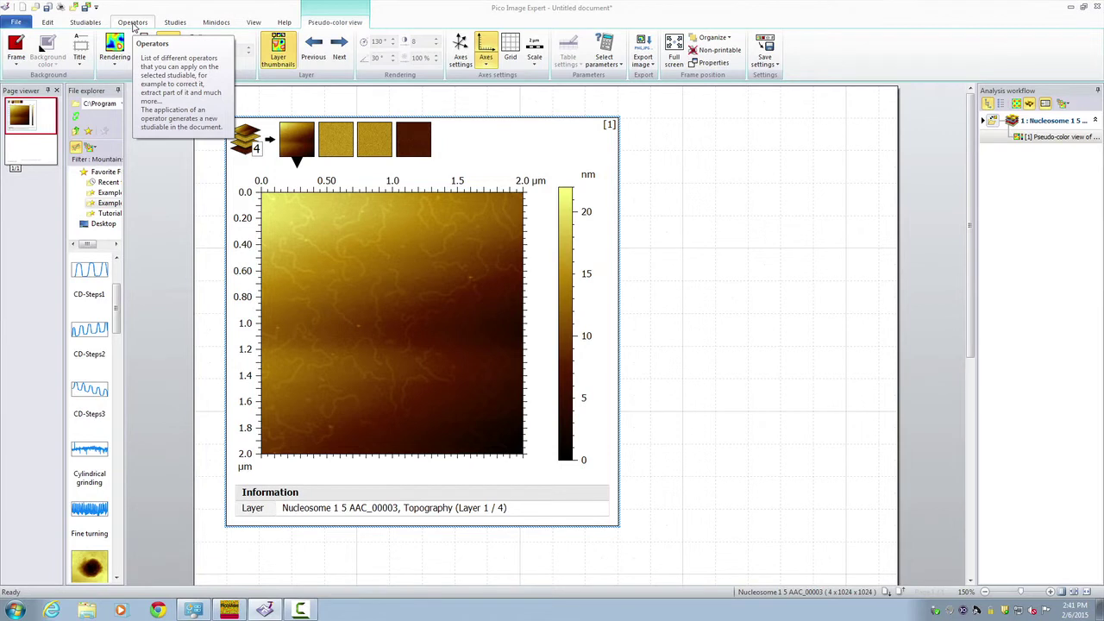
pyautogui.click(132, 24)
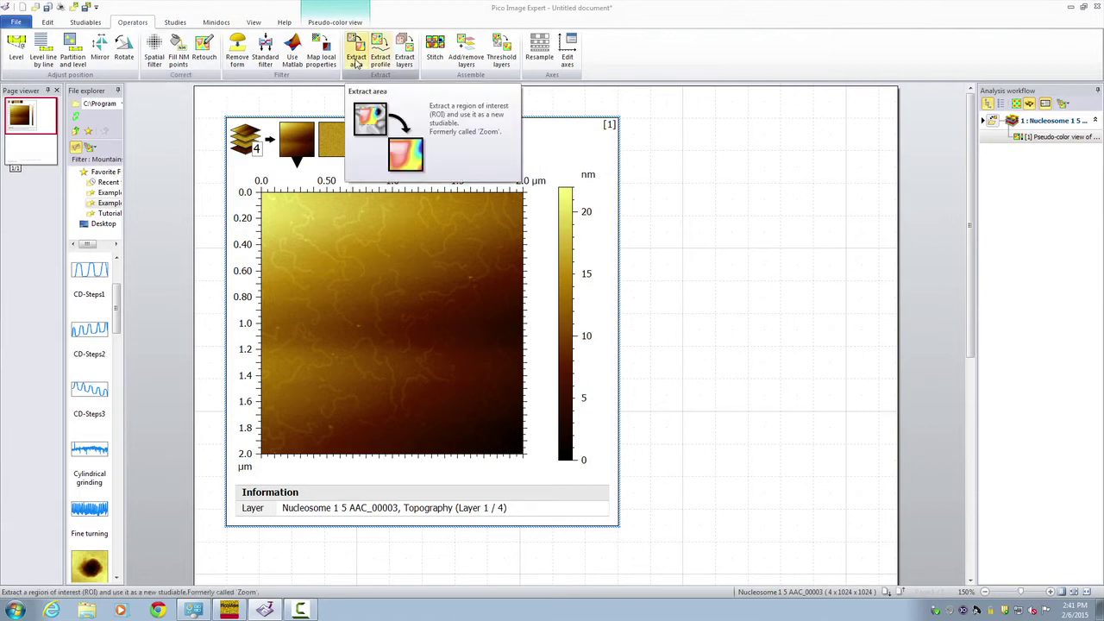
pyautogui.click(404, 60)
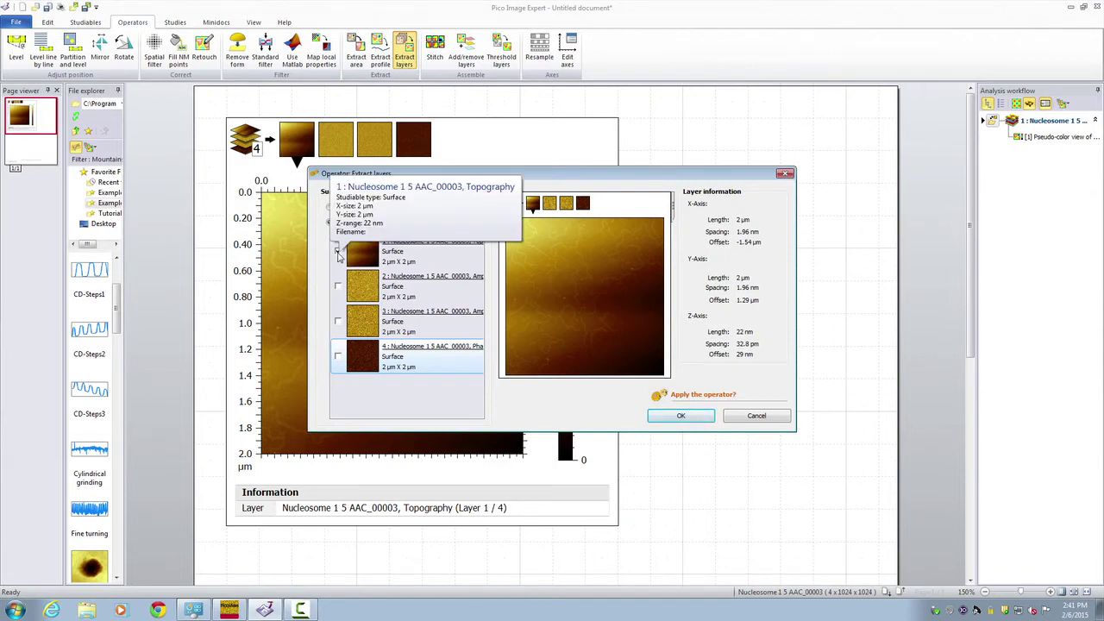
pyautogui.click(680, 416)
pyautogui.click(648, 441)
pyautogui.scroll(-2, 649, 442)
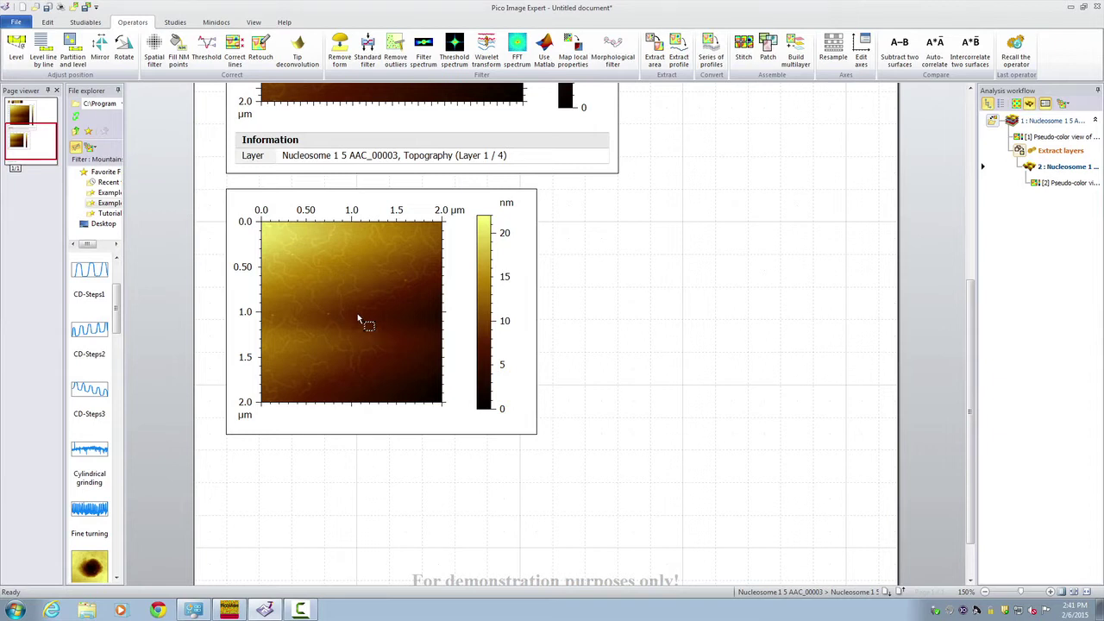
# Level the extracted topography by subtraction with a plane defined by 3 points, spreading all three points further outward on the surface
pyautogui.click(243, 210)
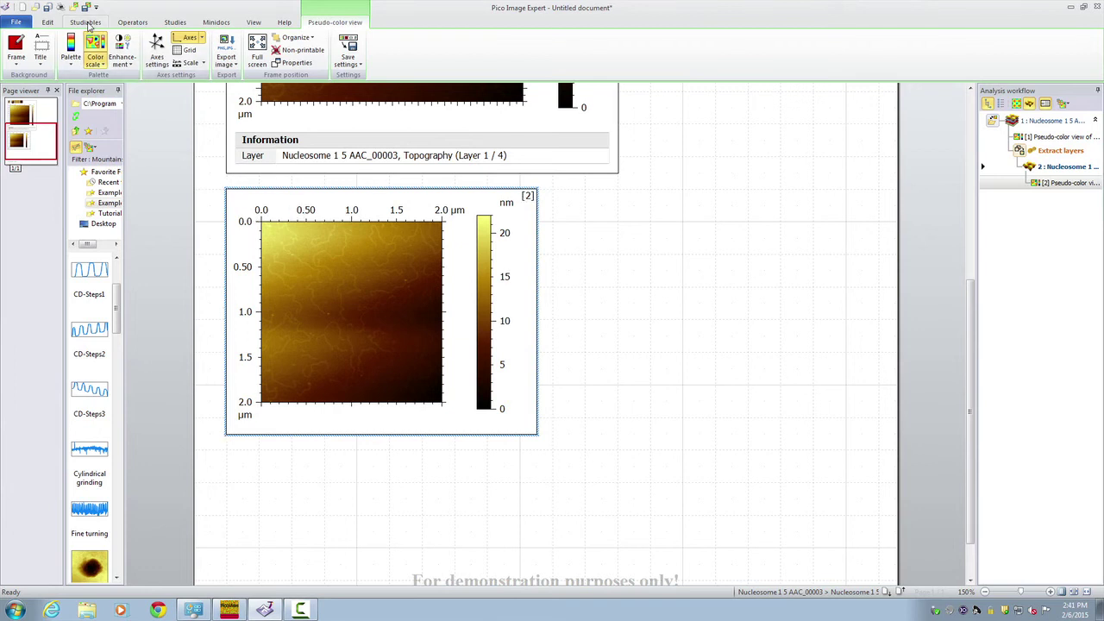
pyautogui.click(133, 24)
pyautogui.click(17, 45)
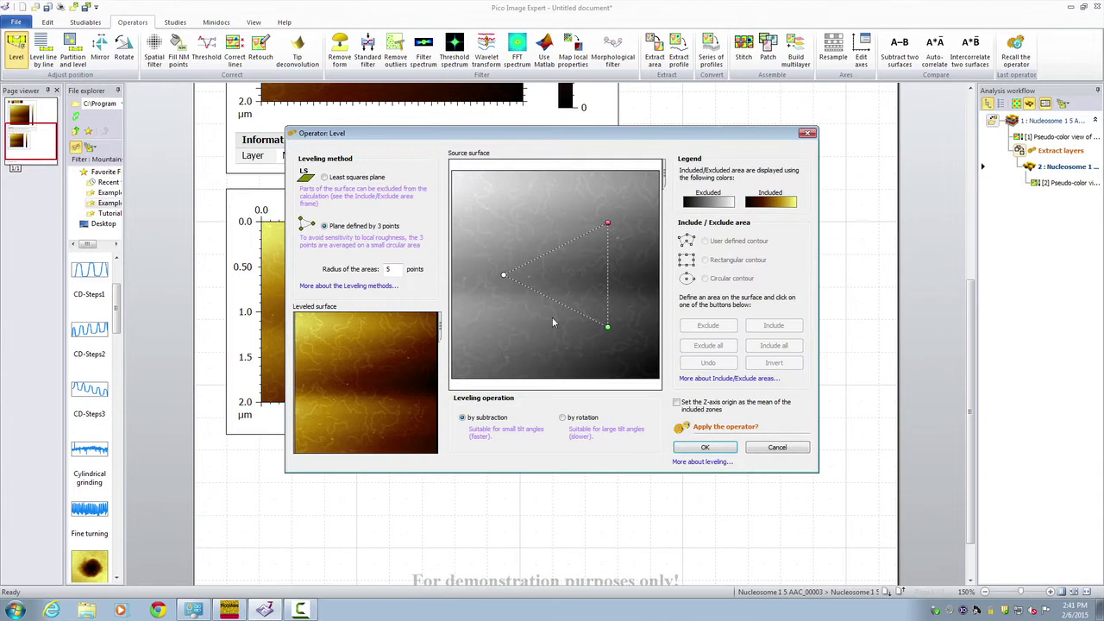
pyautogui.moveTo(502, 275); pyautogui.dragTo(482, 270)
pyautogui.moveTo(607, 223); pyautogui.dragTo(617, 207)
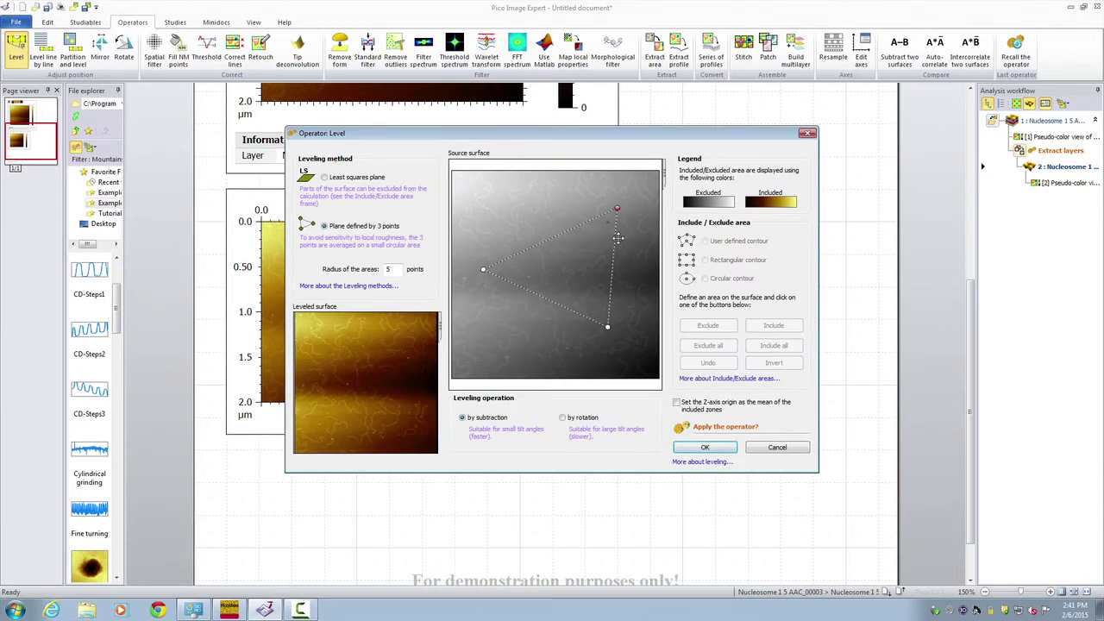
pyautogui.moveTo(608, 323); pyautogui.dragTo(613, 350)
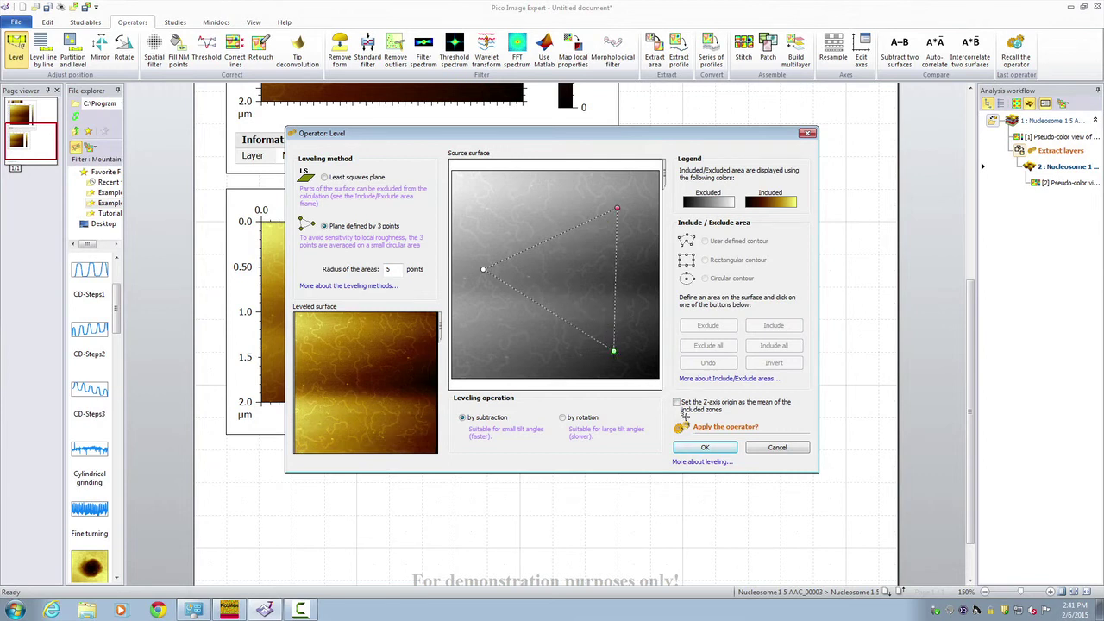
pyautogui.click(705, 446)
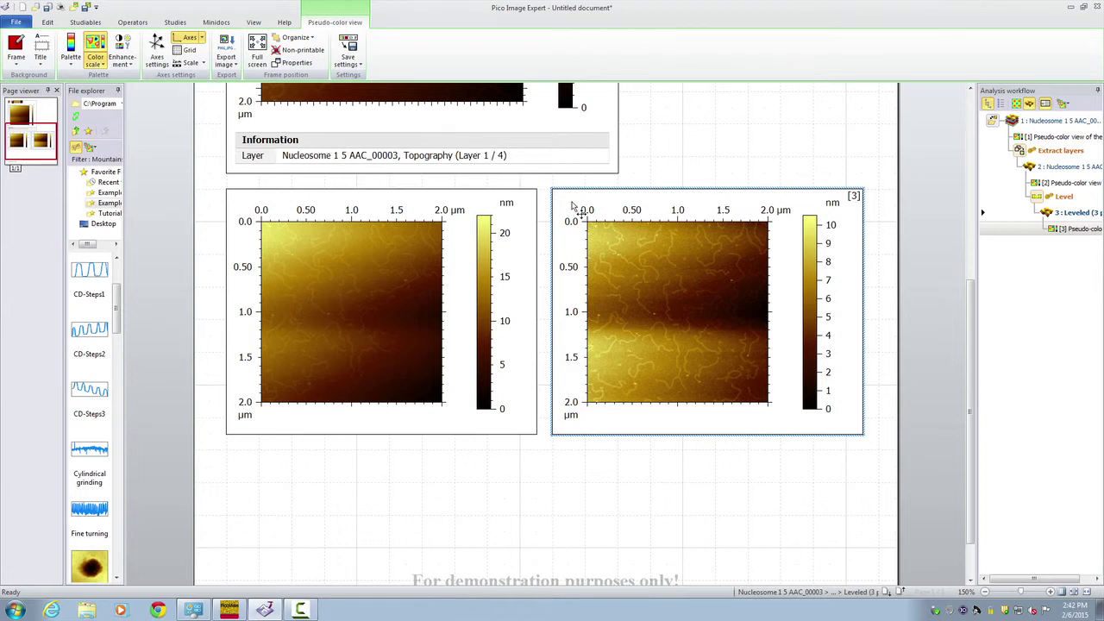
# Start line-by-line levelling of the leveled surface, using the whole surface and excluding structures above the background
pyautogui.click(87, 23)
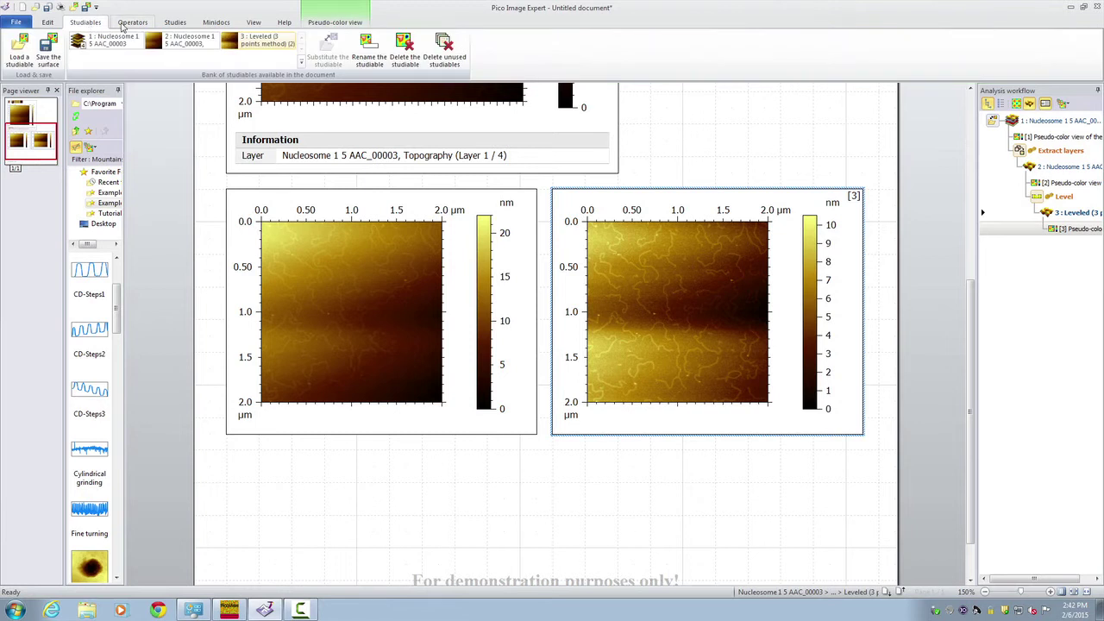
pyautogui.click(127, 26)
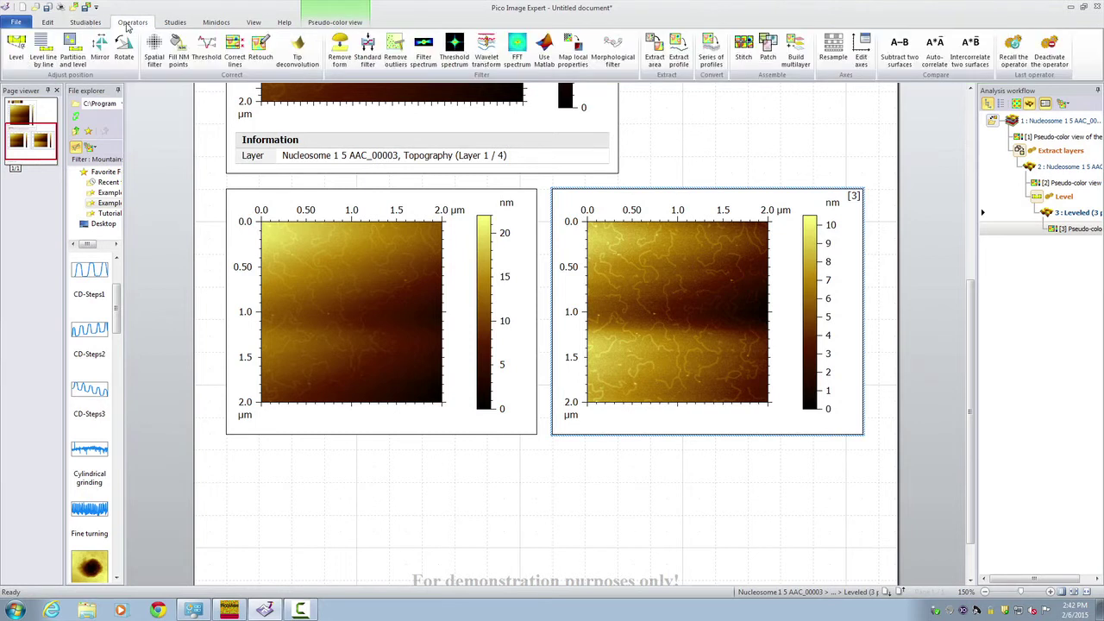
pyautogui.click(45, 53)
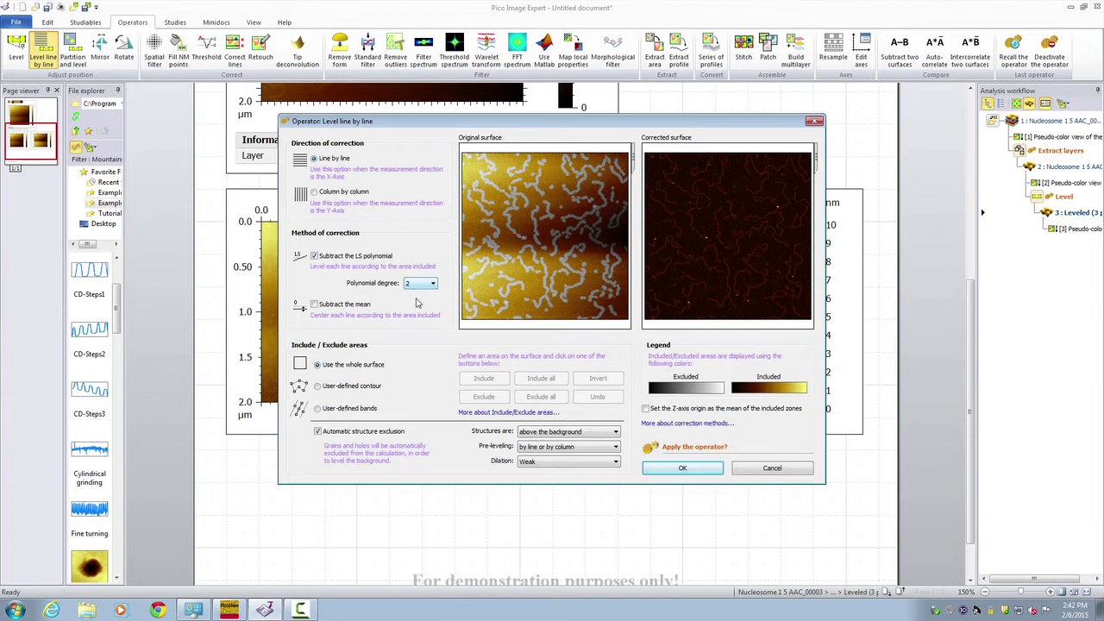
pyautogui.click(317, 385)
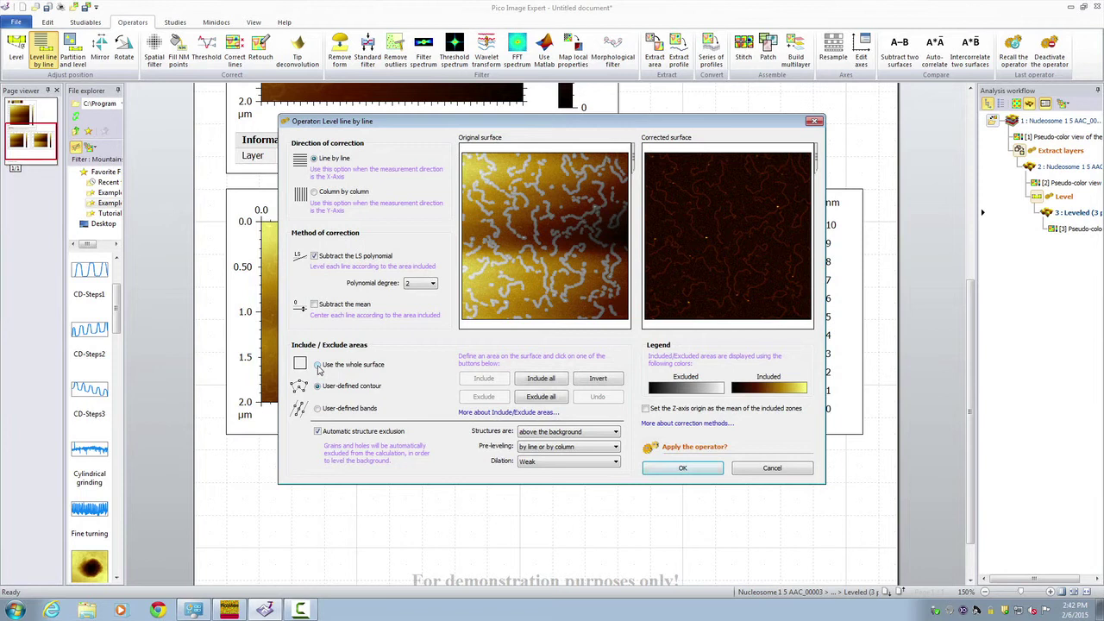
pyautogui.click(319, 364)
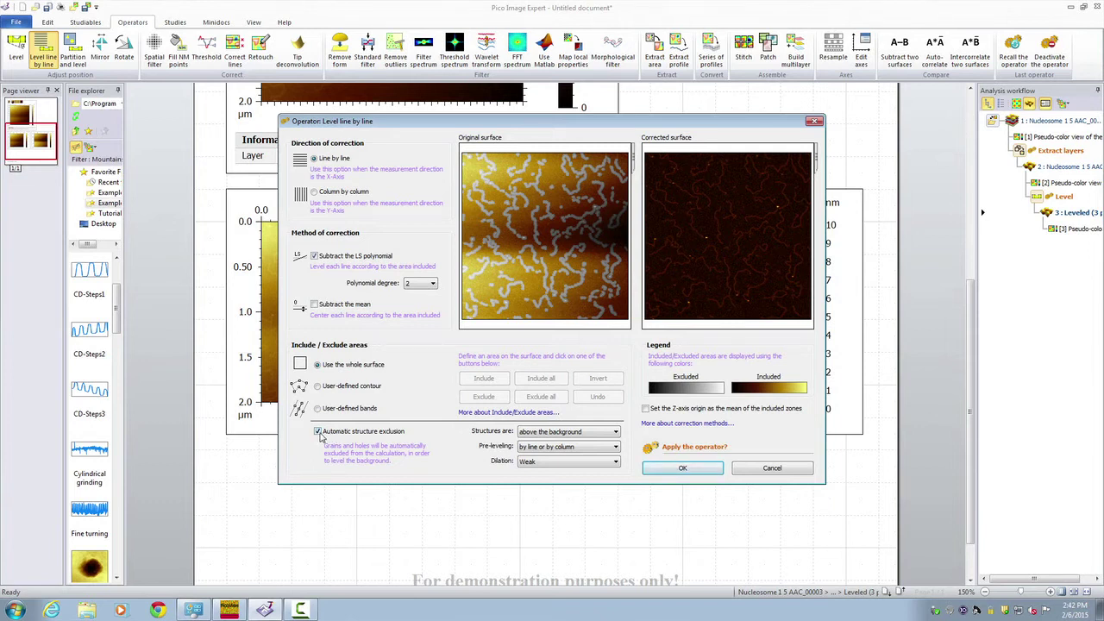
pyautogui.click(581, 437)
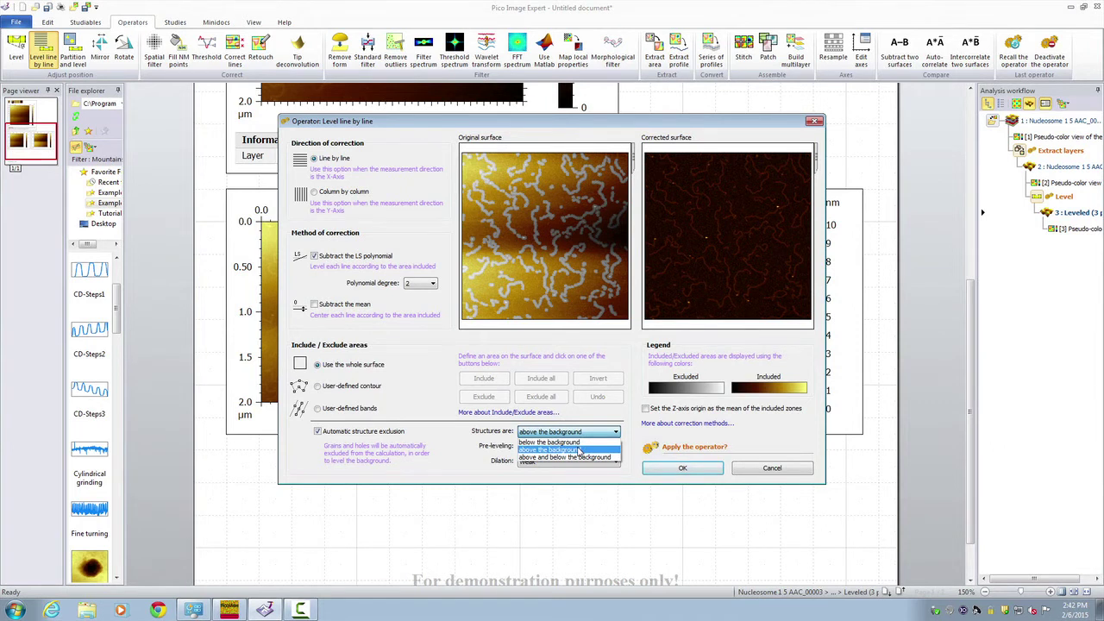
pyautogui.click(579, 449)
# Compare Strong and Normal dilation for the structure exclusion, return it to Weak, and apply the line-by-line levelling
pyautogui.click(555, 461)
pyautogui.click(555, 472)
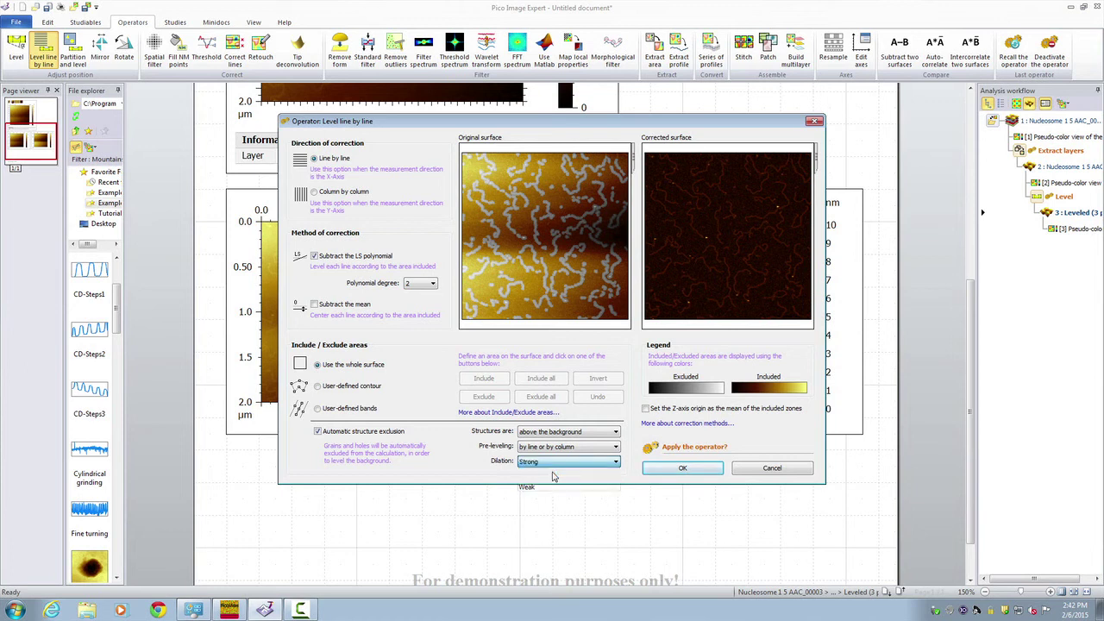
pyautogui.click(554, 465)
pyautogui.click(551, 480)
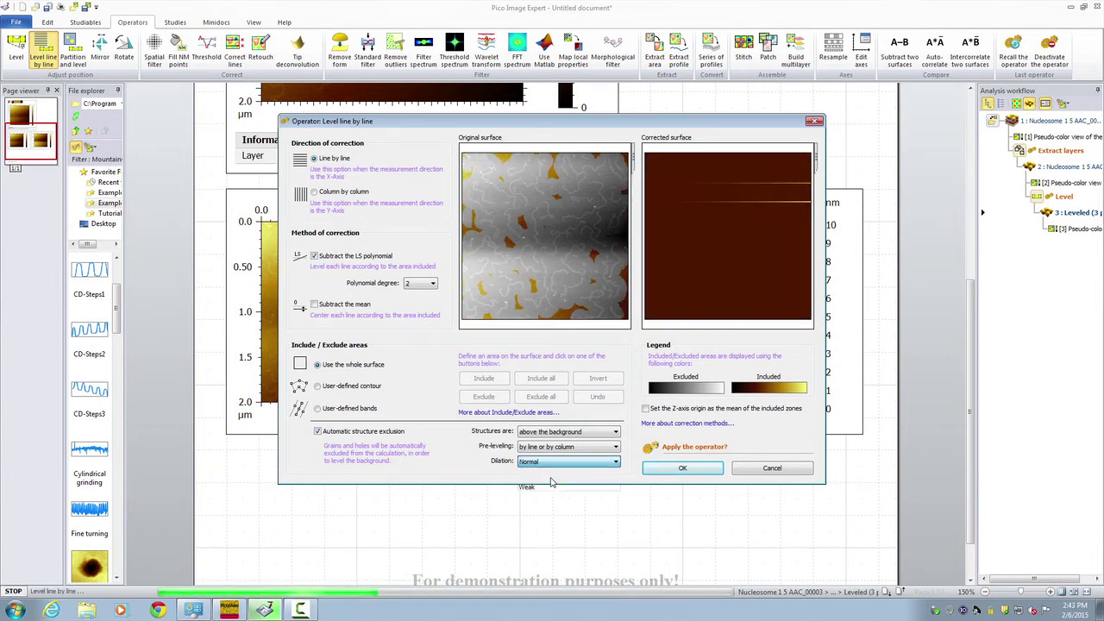
pyautogui.click(552, 466)
pyautogui.click(552, 488)
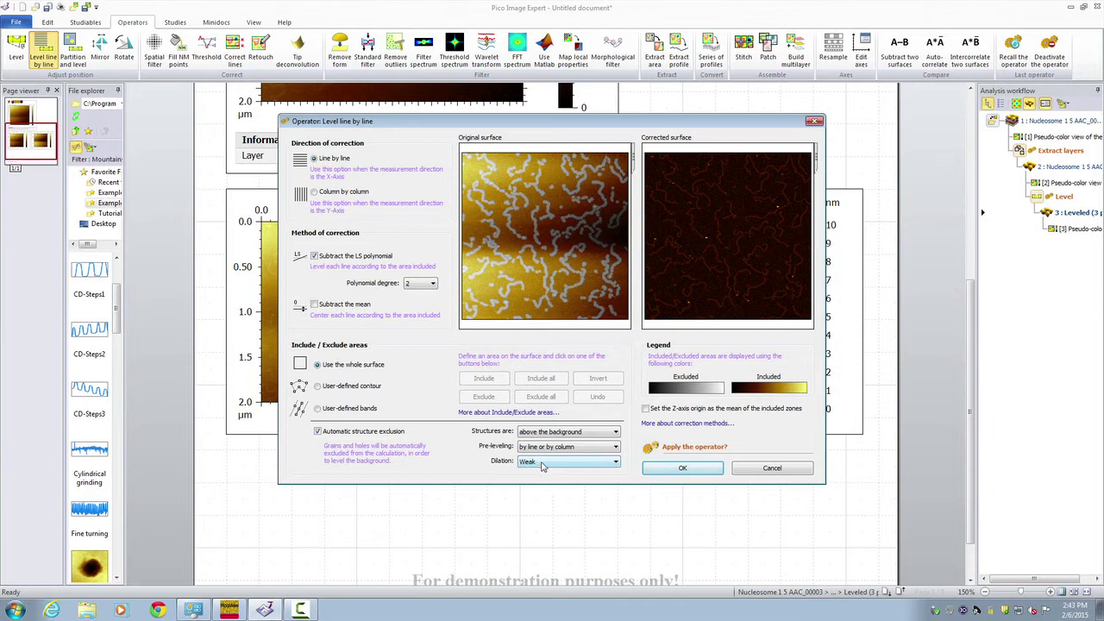
pyautogui.click(671, 470)
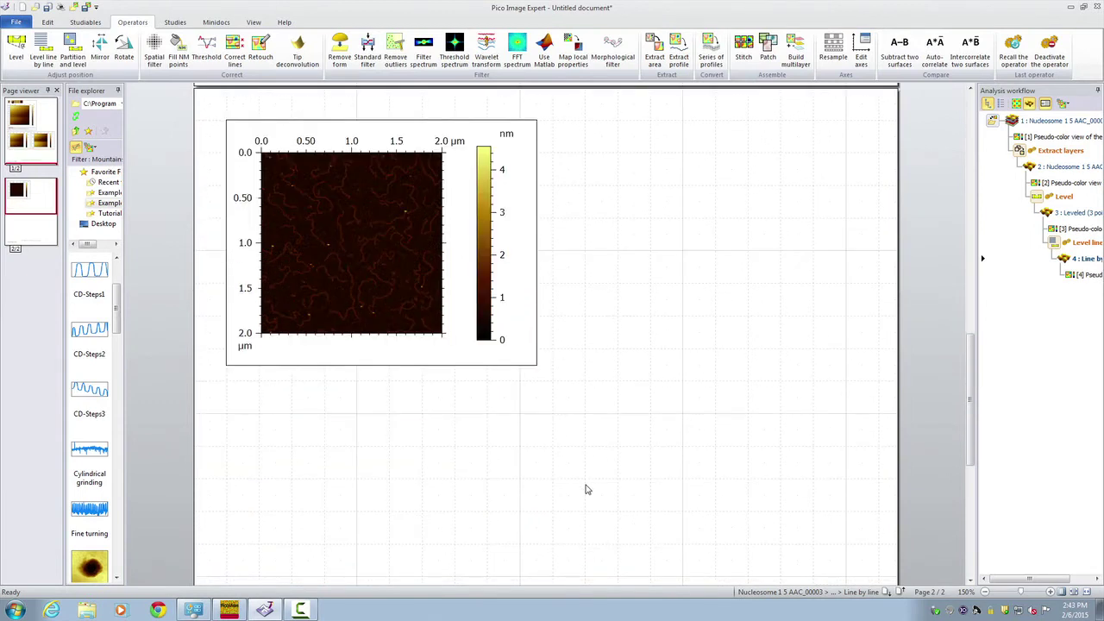
# Enlarge the frame of the line-by-line levelled image on the second page and enable editing of its palette
pyautogui.click(532, 369)
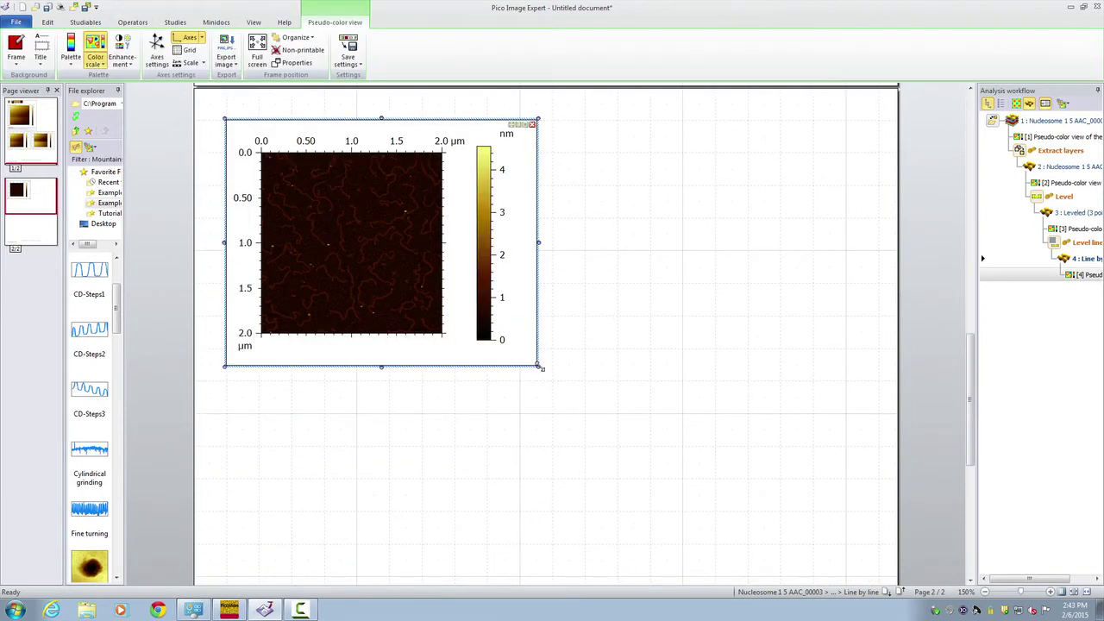
pyautogui.moveTo(540, 369); pyautogui.dragTo(702, 527)
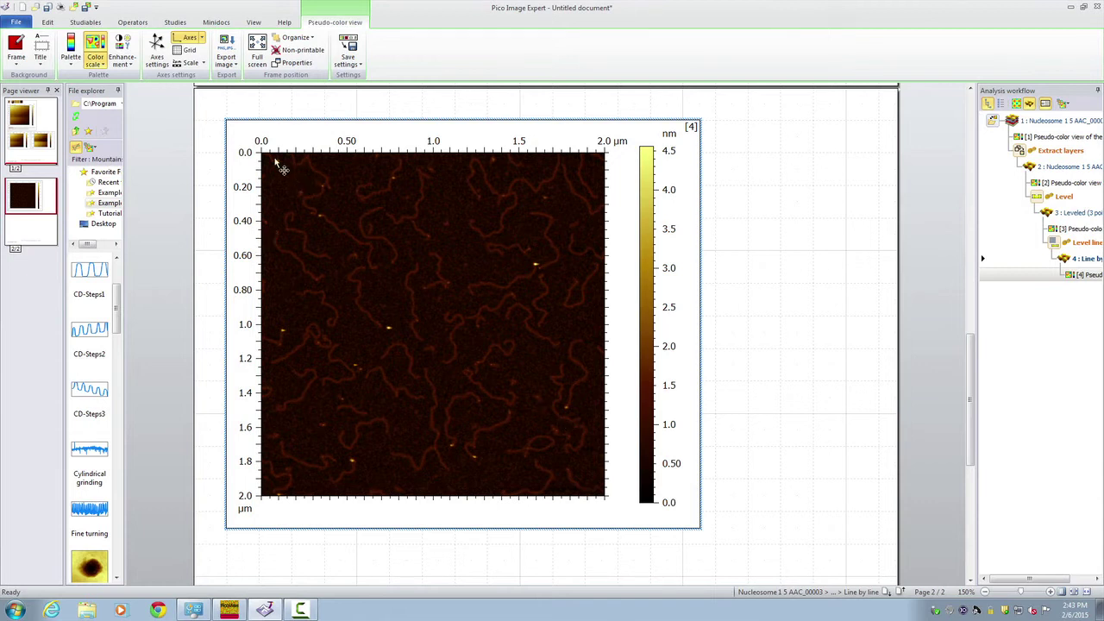
pyautogui.click(71, 67)
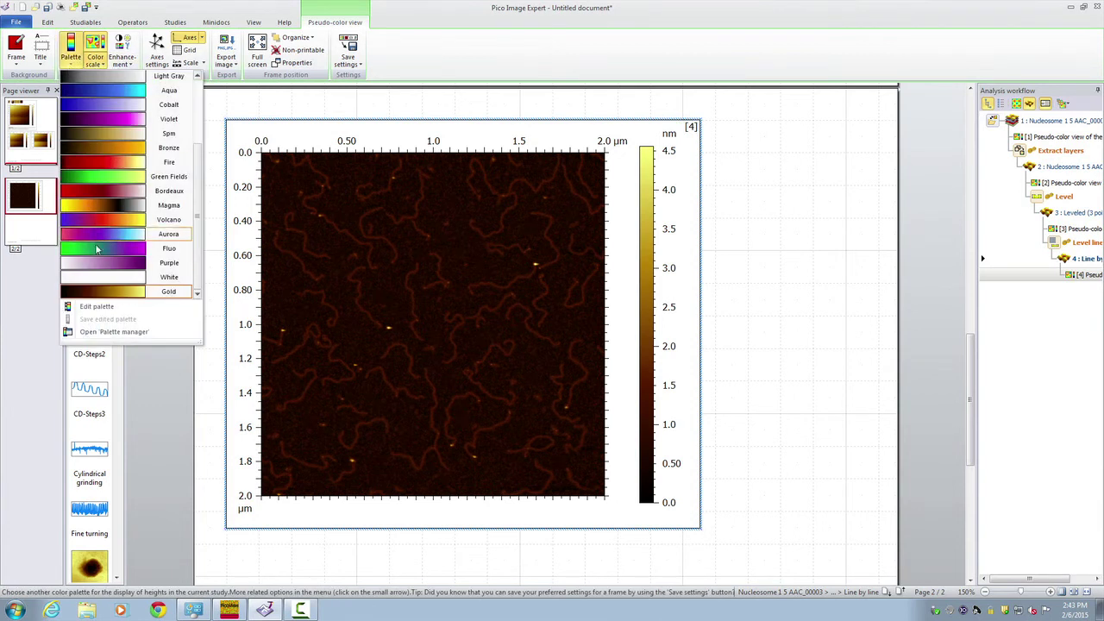
pyautogui.click(97, 307)
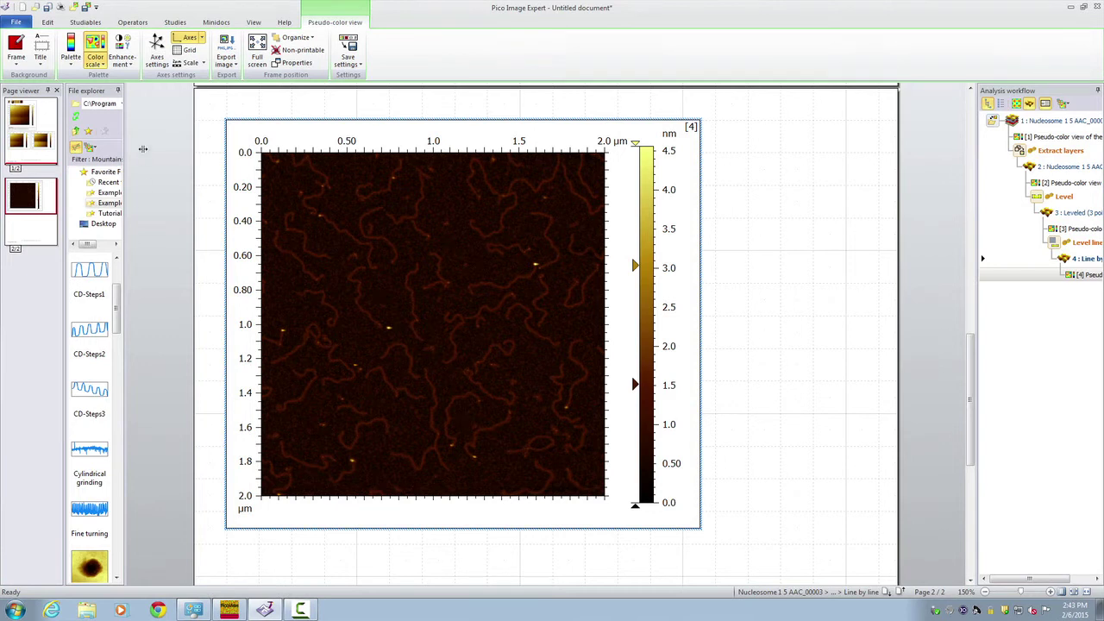
# Display the height histogram beside the color scale of the line-by-line levelled image
pyautogui.click(100, 60)
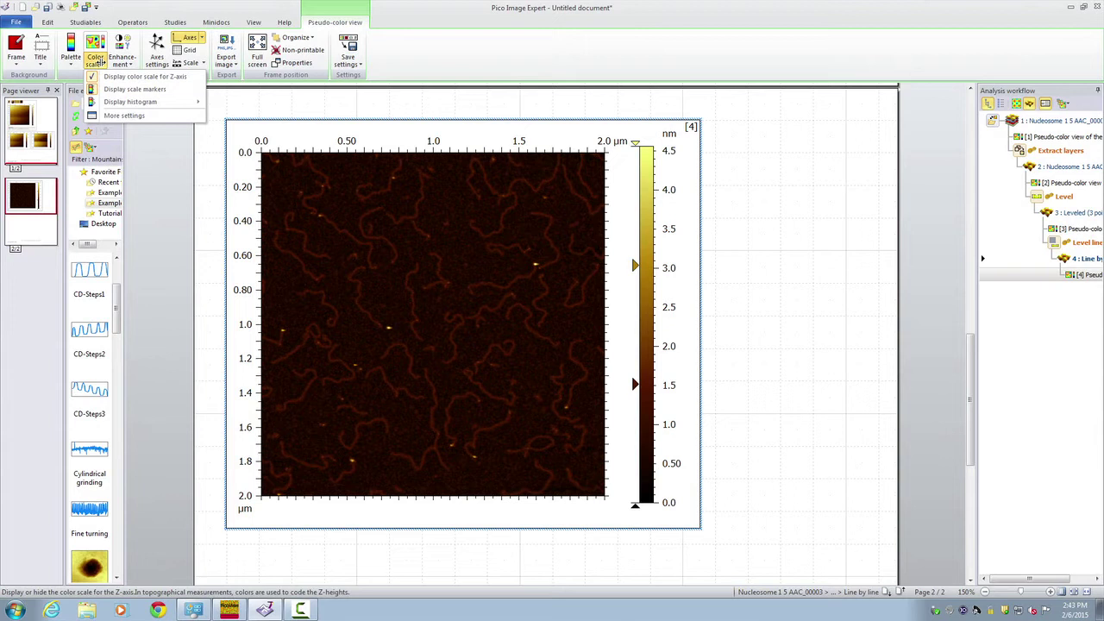
pyautogui.moveTo(114, 101)
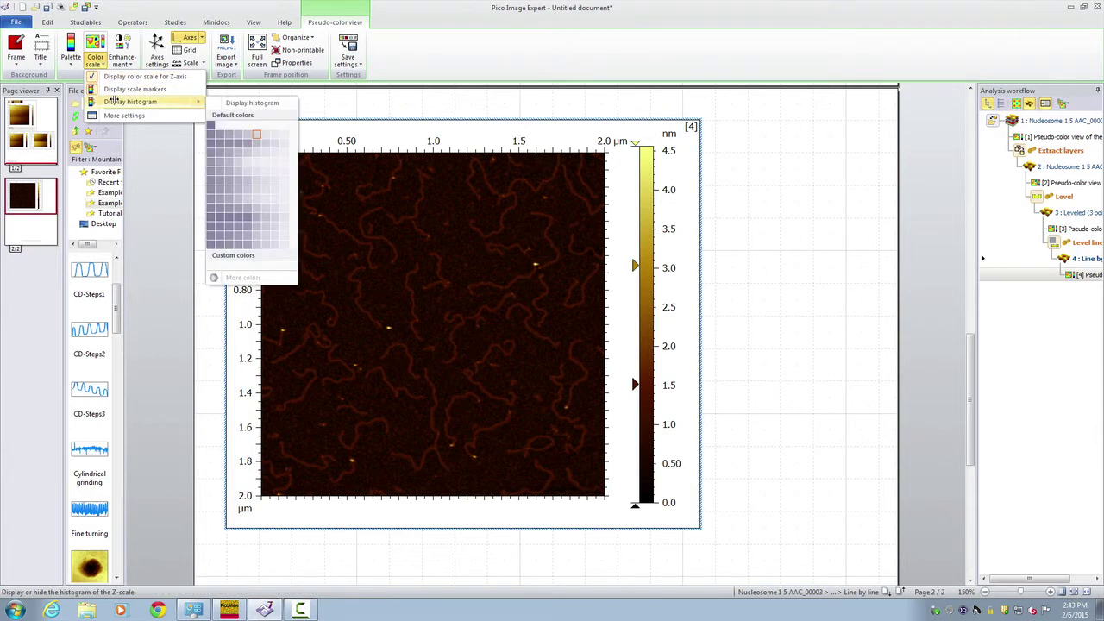
pyautogui.click(114, 101)
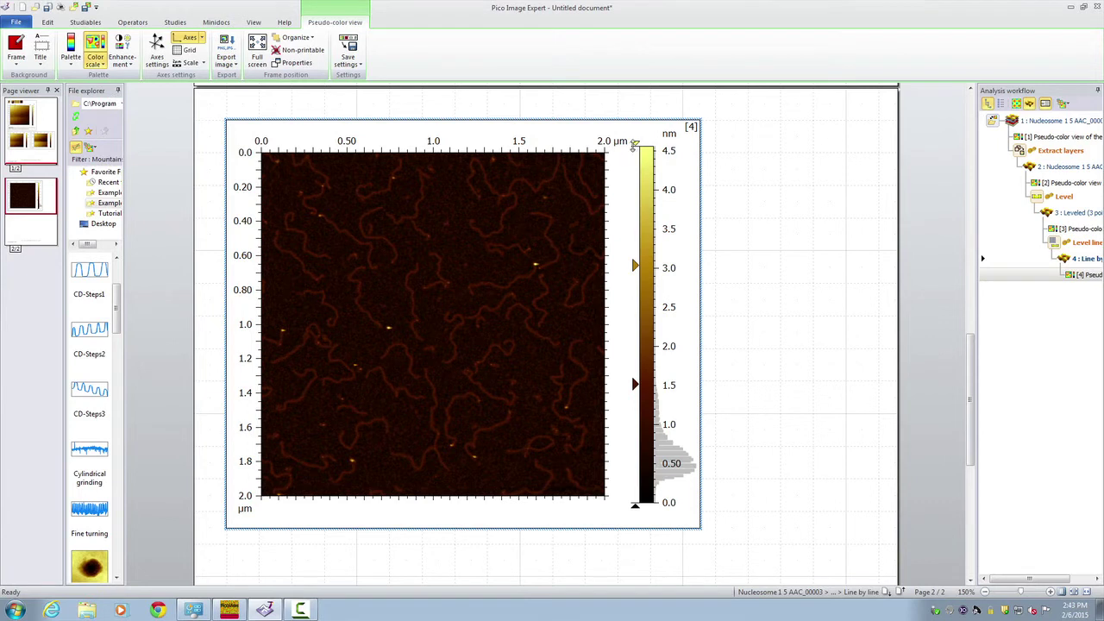
# Lower the upper limit marker of the color scale to about 1.9 nm to bring out the strands
pyautogui.moveTo(635, 144); pyautogui.dragTo(635, 335)
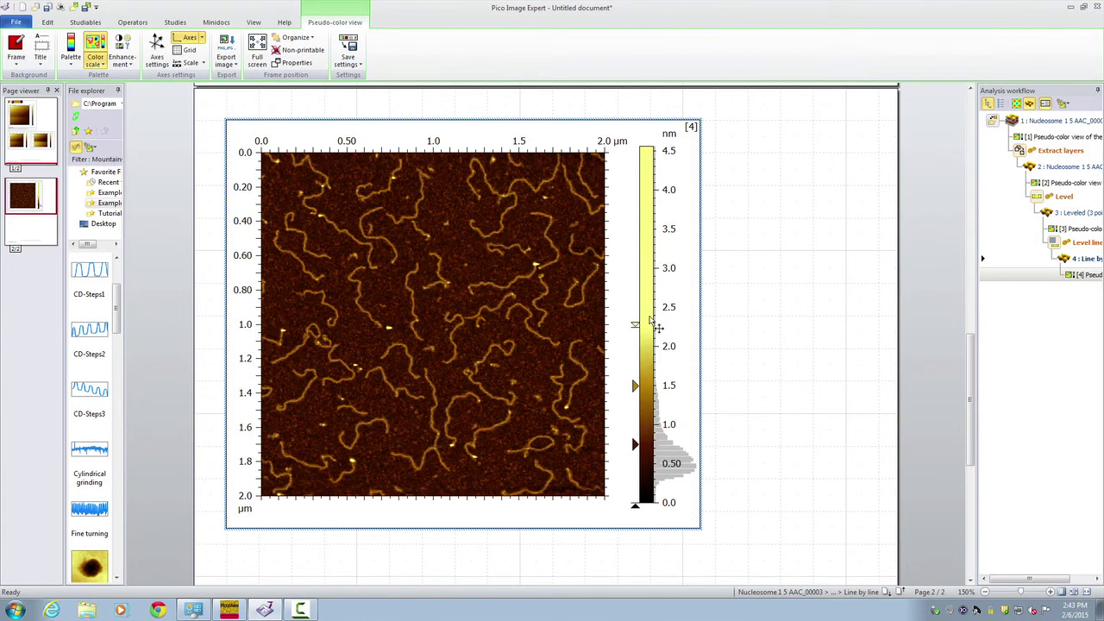
pyautogui.moveTo(636, 327); pyautogui.dragTo(635, 353)
pyautogui.click(742, 278)
pyautogui.scroll(-1, 742, 278)
pyautogui.scroll(1, 741, 277)
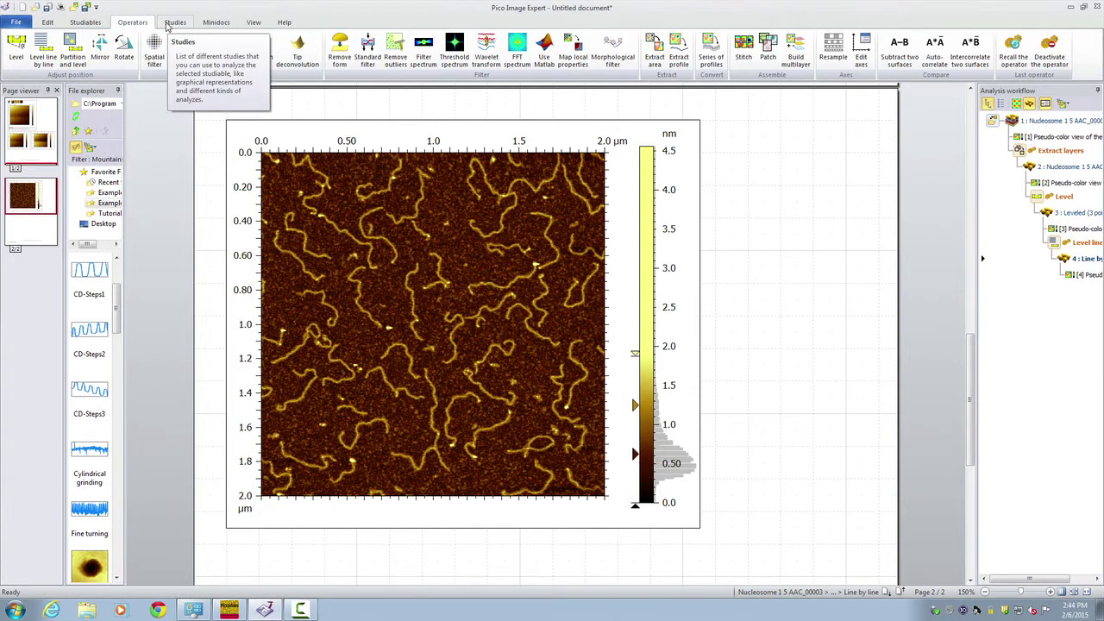
# Hide the height histogram from the color scale of the line-by-line levelled image
pyautogui.click(296, 128)
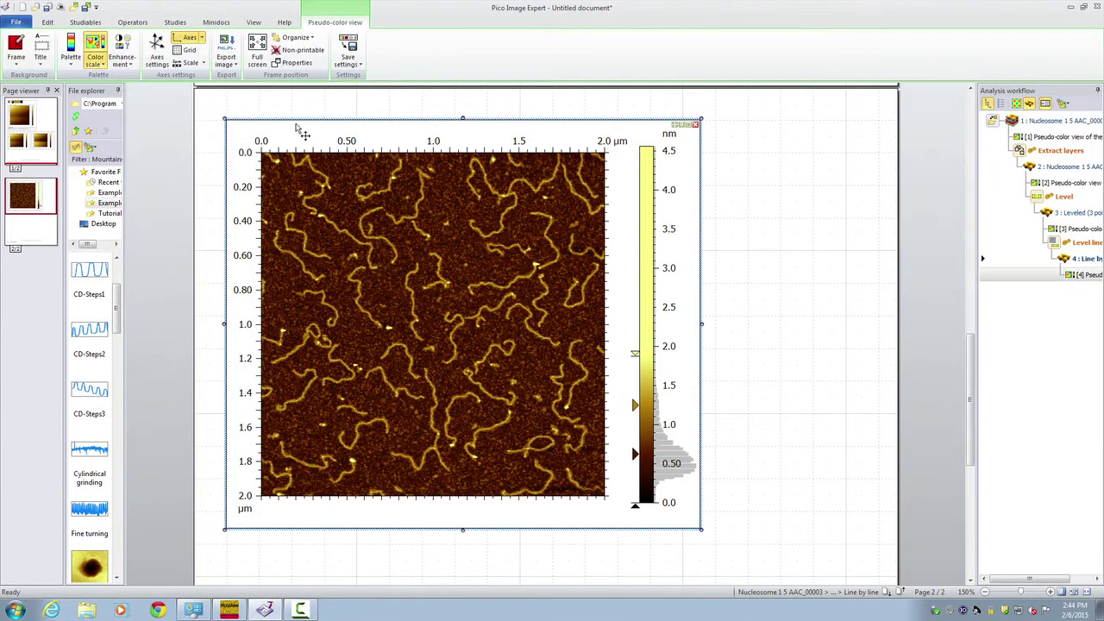
pyautogui.click(97, 65)
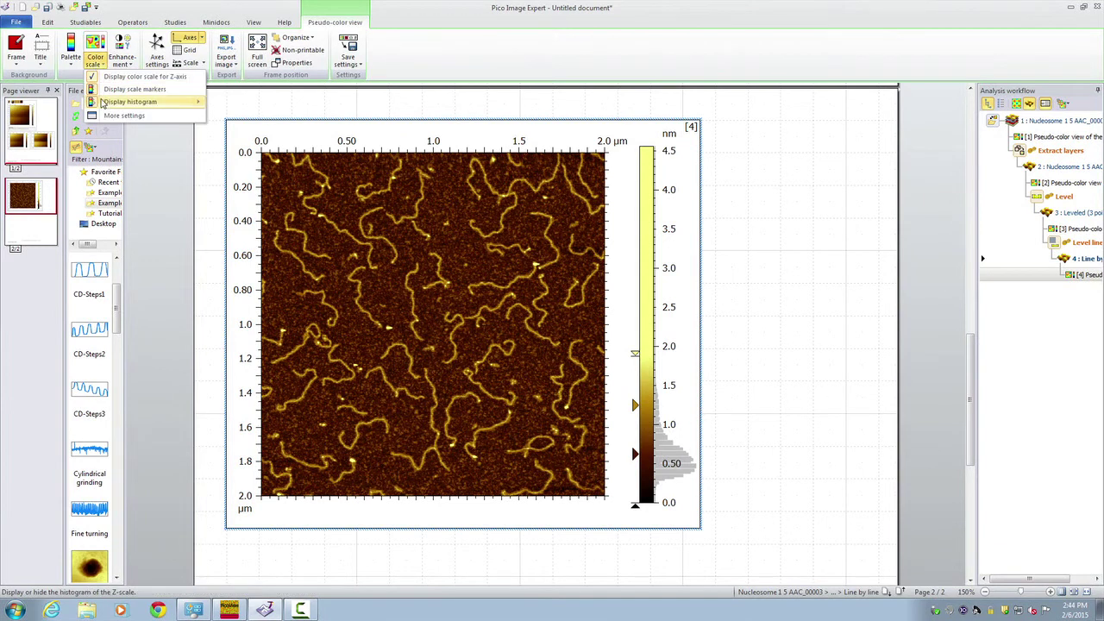
pyautogui.moveTo(102, 104)
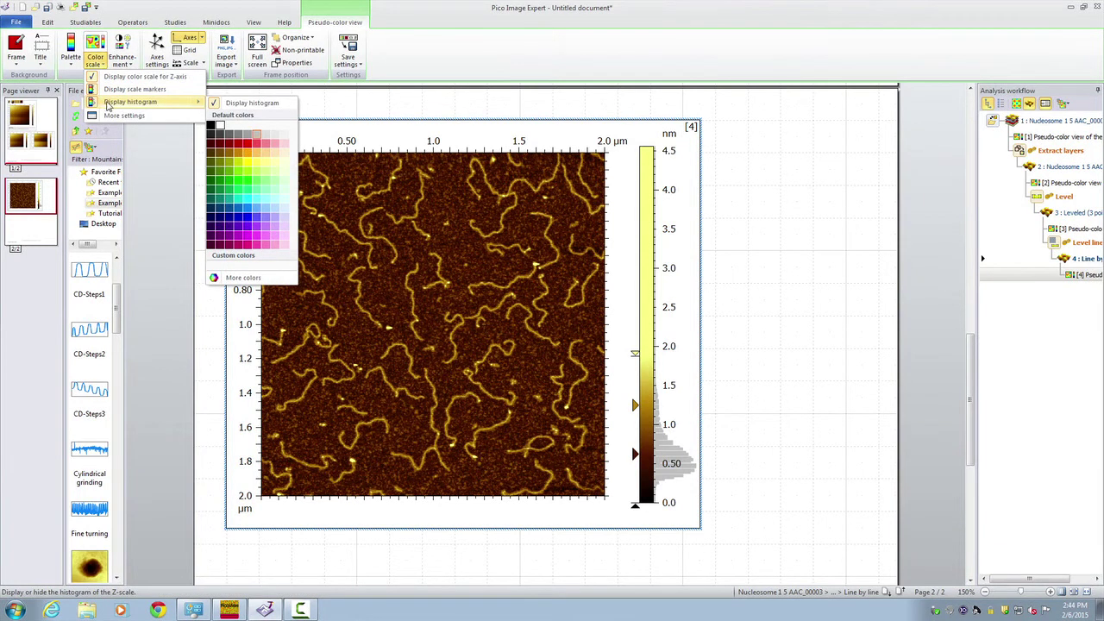
pyautogui.click(108, 105)
# Turn off palette editing for the line-by-line levelled image to hide its color scale limit markers
pyautogui.click(73, 66)
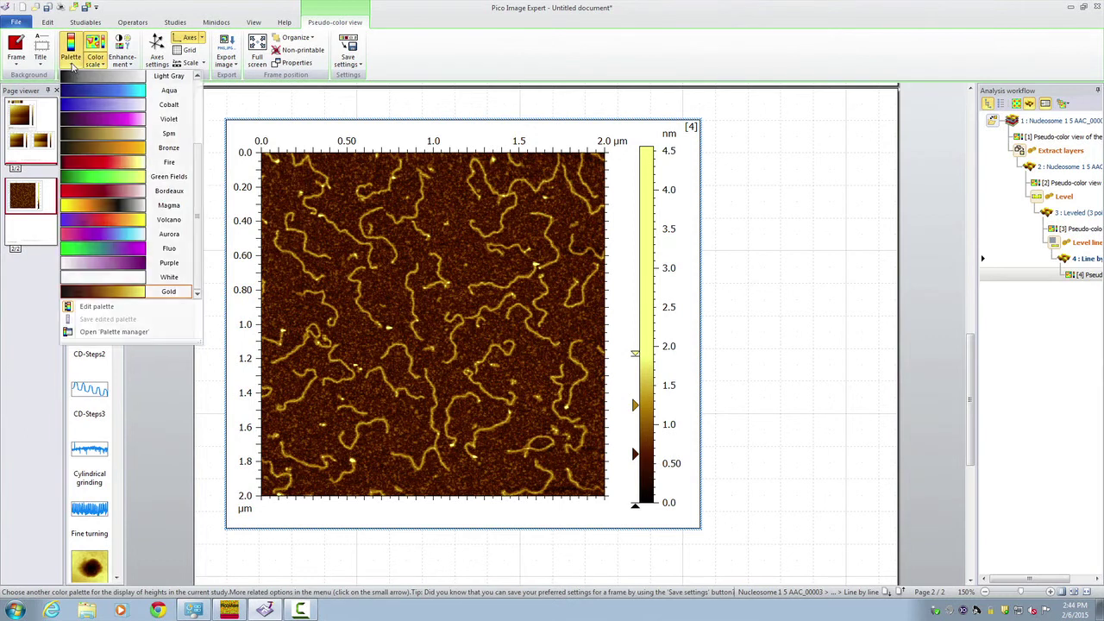
pyautogui.click(133, 307)
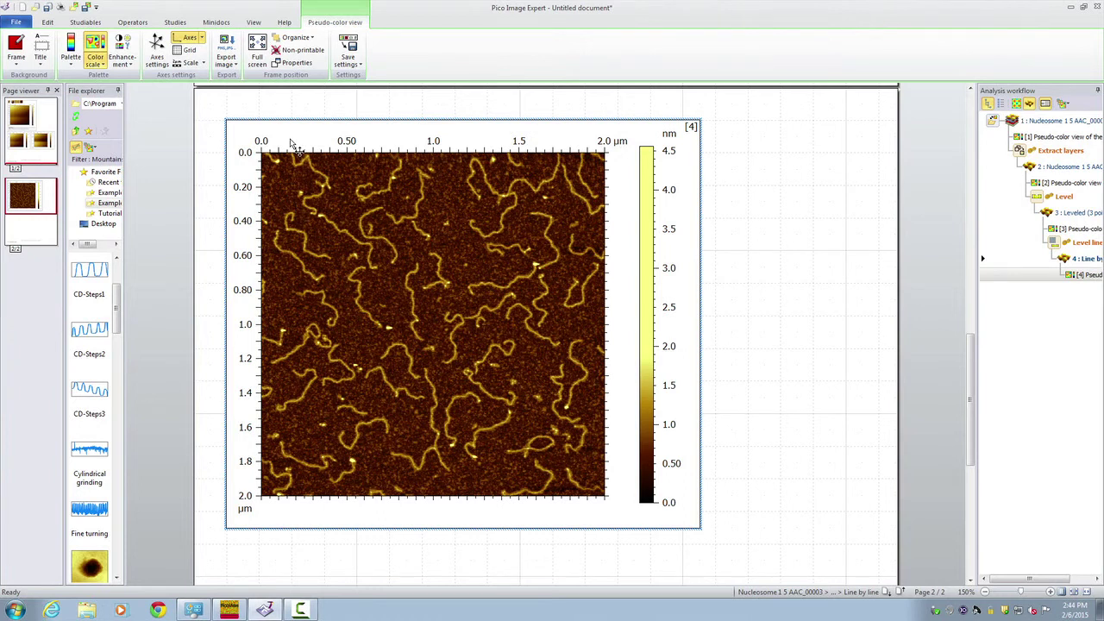
# Compare cut-offs of 0.025 and 0.08 µm in the Standard filter for the levelled image, and apply the Gaussian filter with 0.008 µm
pyautogui.click(132, 22)
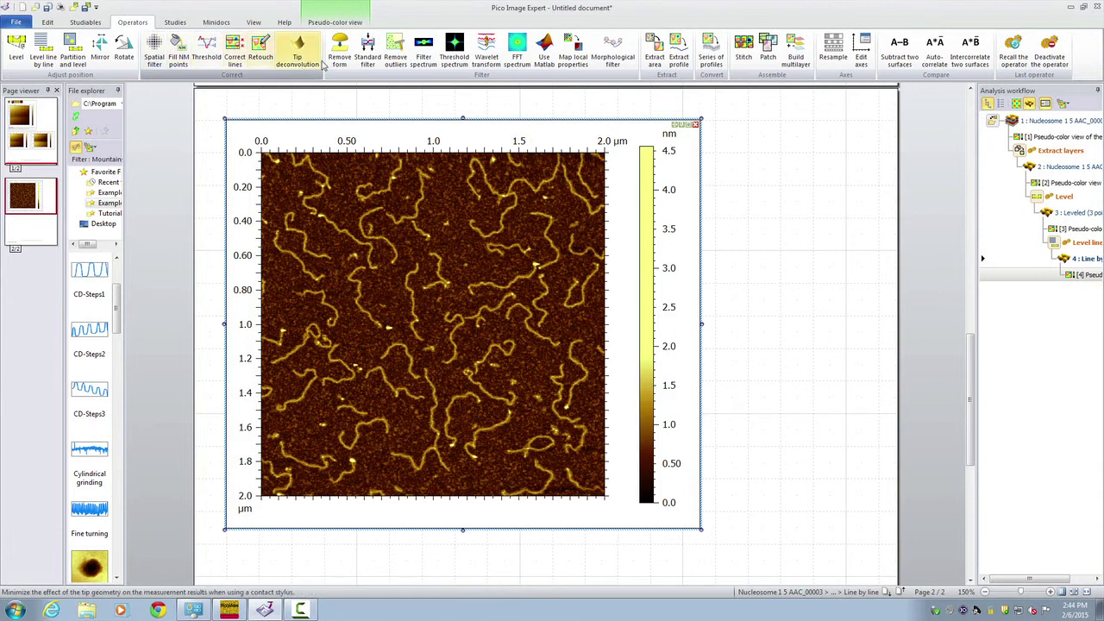
pyautogui.click(368, 60)
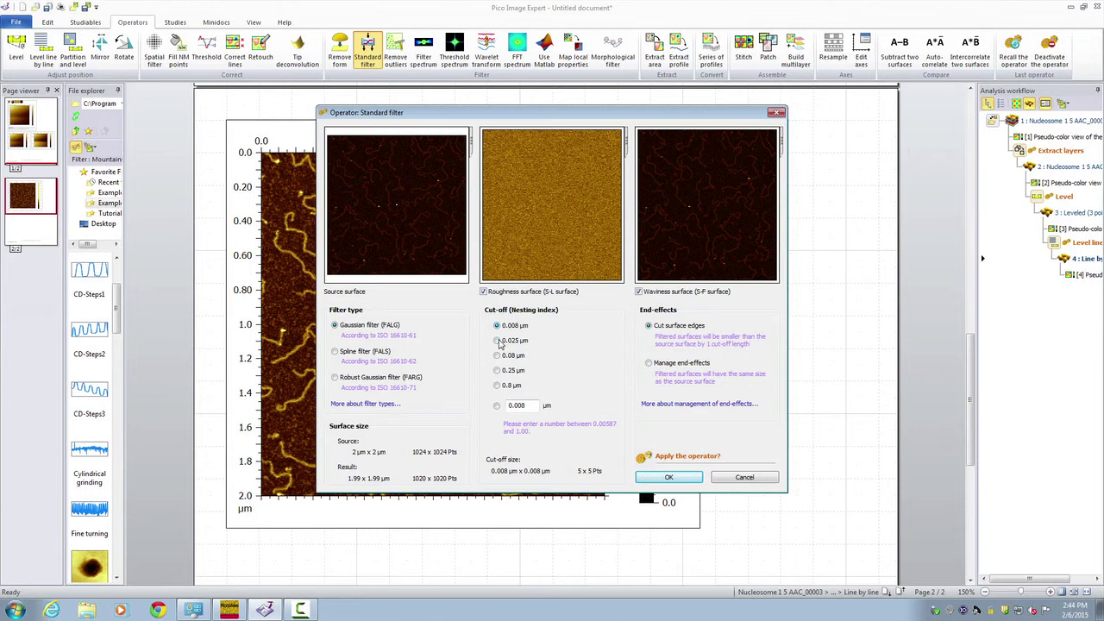
pyautogui.click(498, 341)
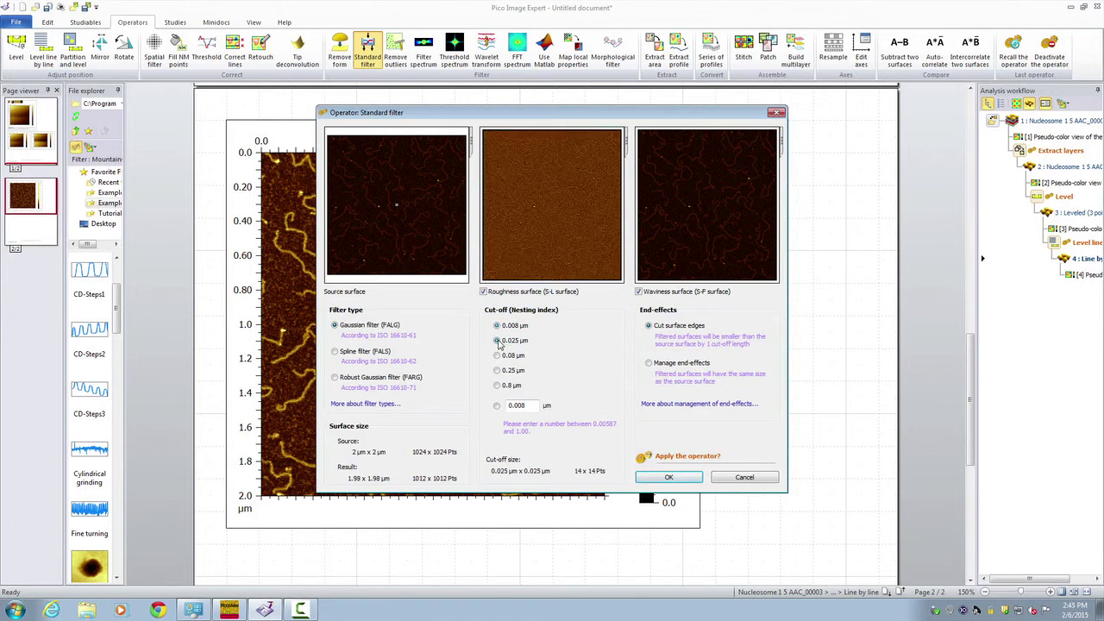
pyautogui.click(497, 355)
pyautogui.click(498, 341)
pyautogui.click(498, 327)
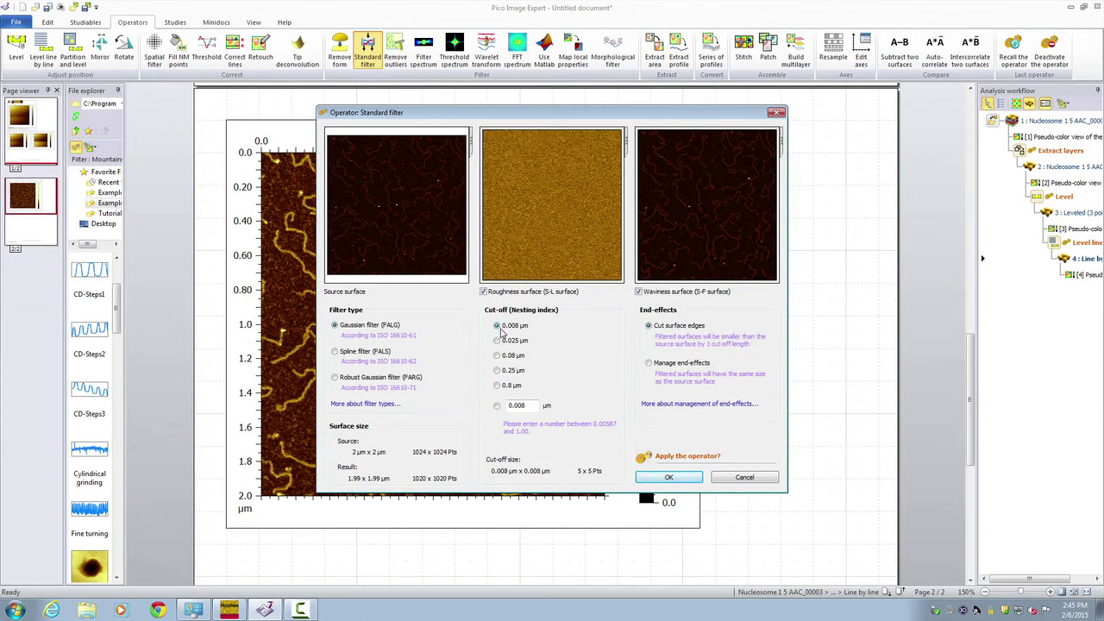
pyautogui.click(497, 342)
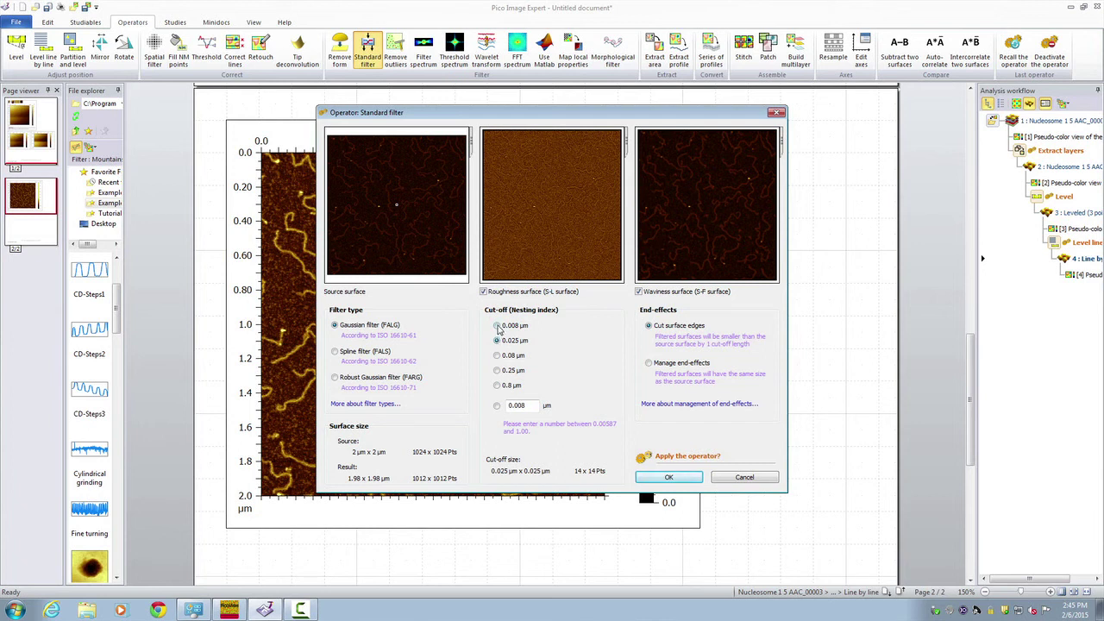
pyautogui.click(498, 326)
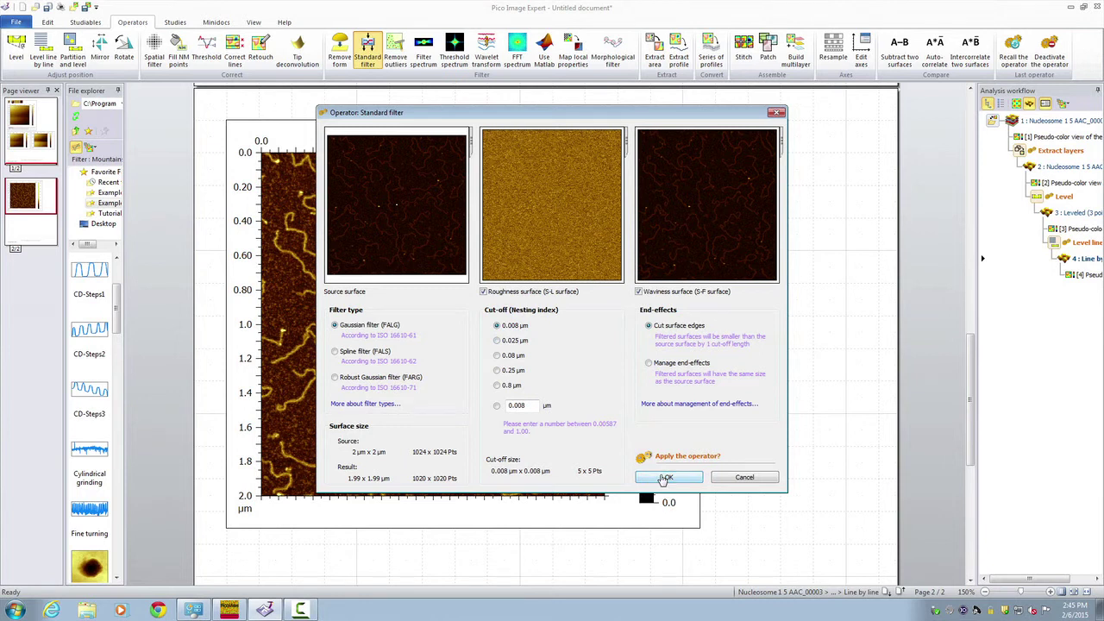
pyautogui.click(667, 477)
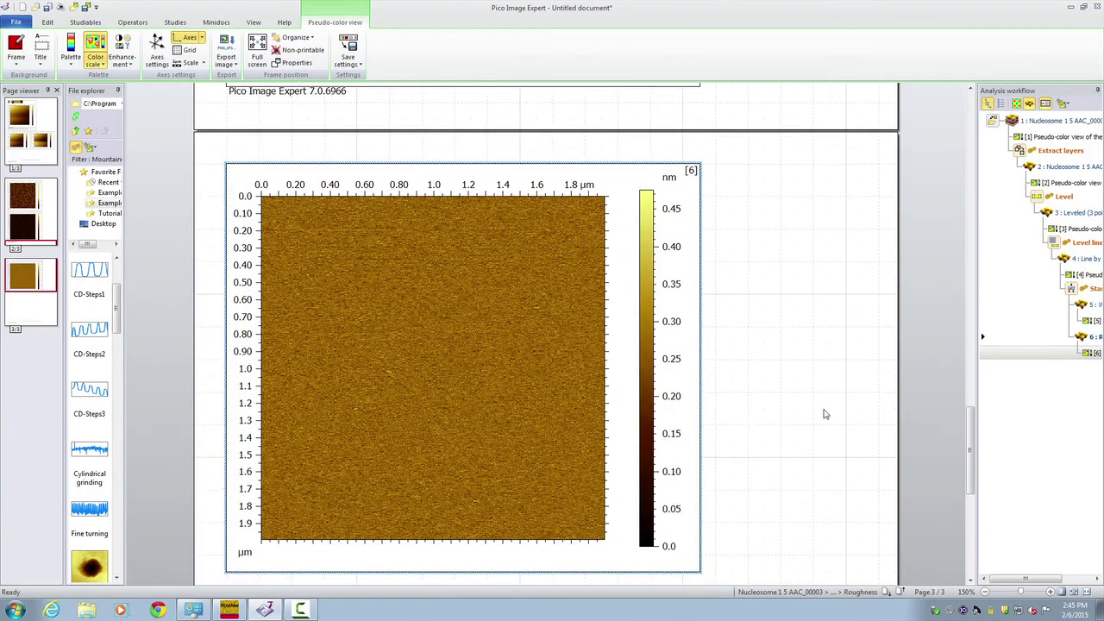
# Delete the frame of the roughness surface produced by the filter on the third page
pyautogui.moveTo(972, 450)
pyautogui.mouseDown()
pyautogui.moveTo(968, 378)
pyautogui.moveTo(971, 453)
pyautogui.mouseUp()
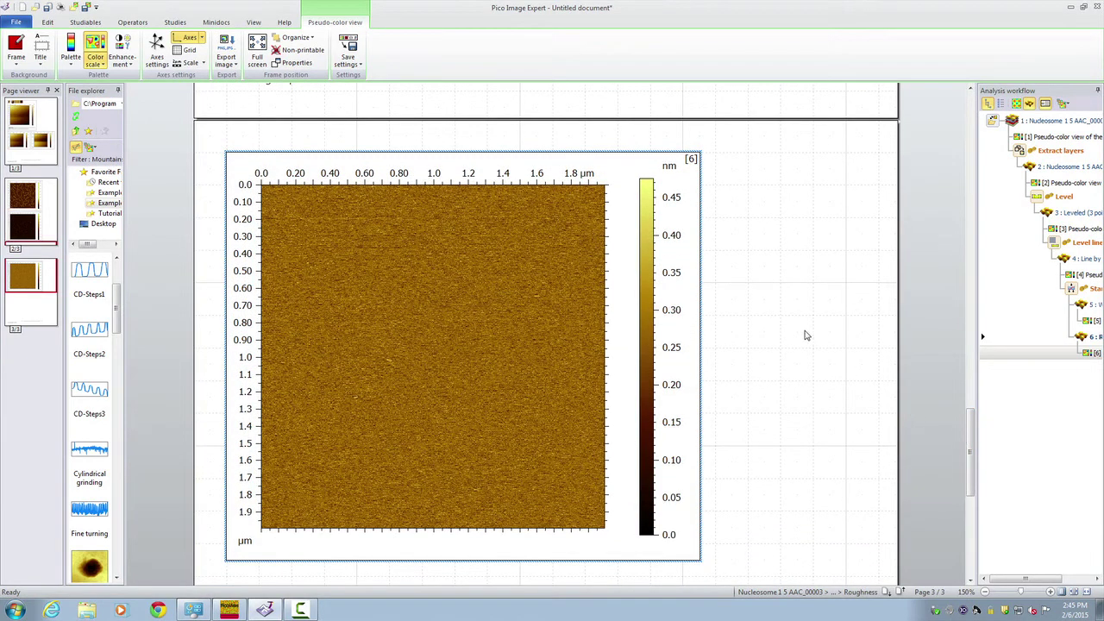
pyautogui.moveTo(700, 168)
pyautogui.click(697, 157)
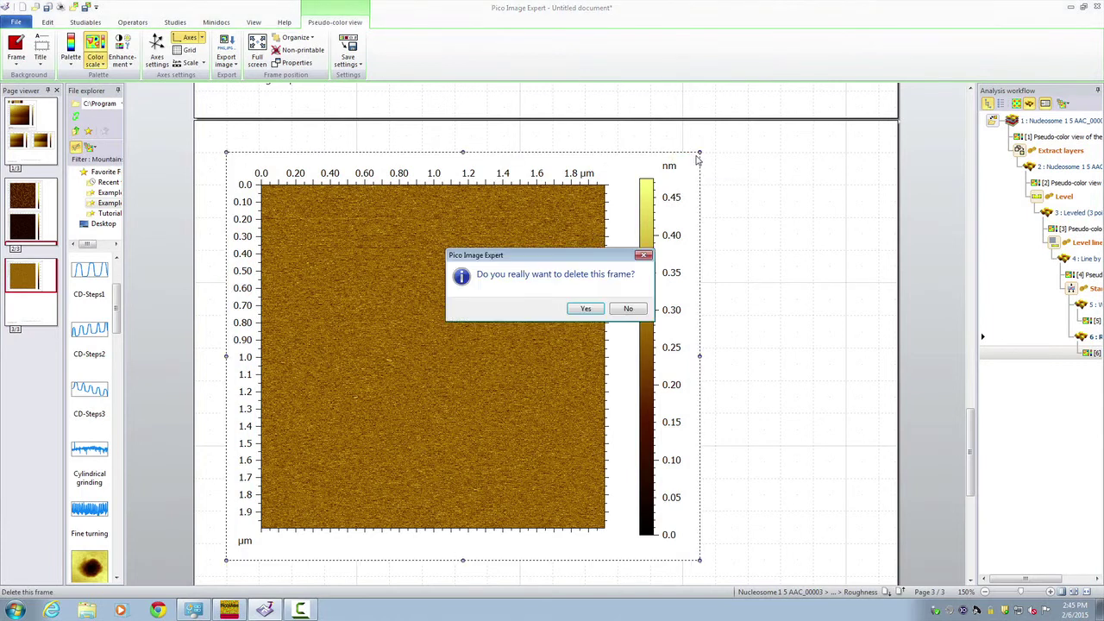
pyautogui.click(580, 309)
# Display the height histogram of the waviness image and, with palette editing enabled, lower its color scale's upper limit marker to about 2.0 nm
pyautogui.moveTo(968, 444); pyautogui.dragTo(967, 366)
pyautogui.click(577, 349)
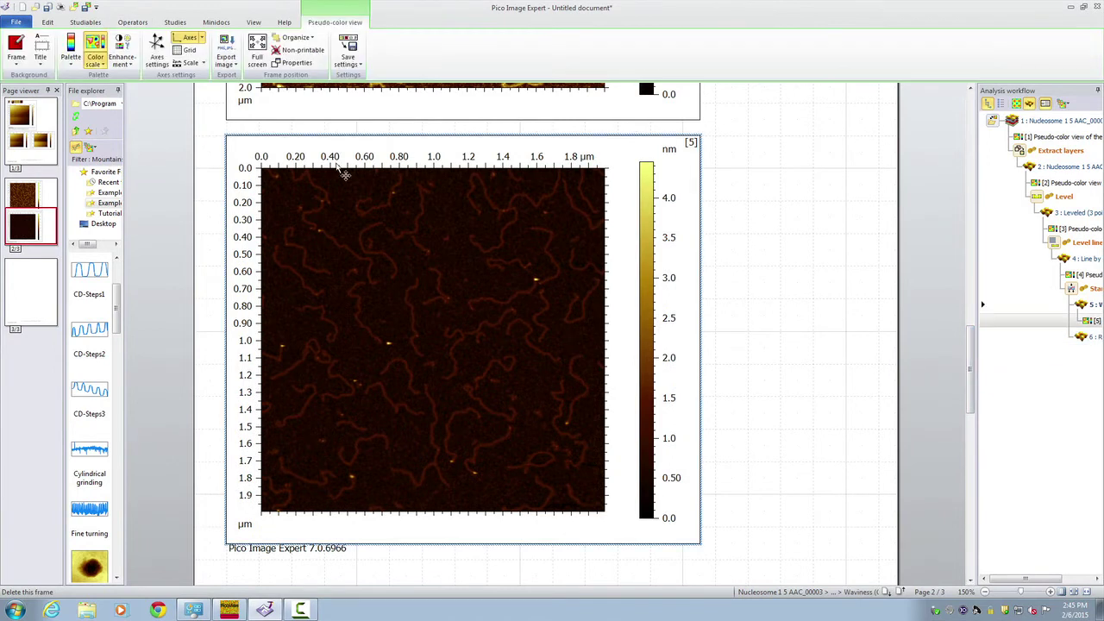
pyautogui.click(95, 64)
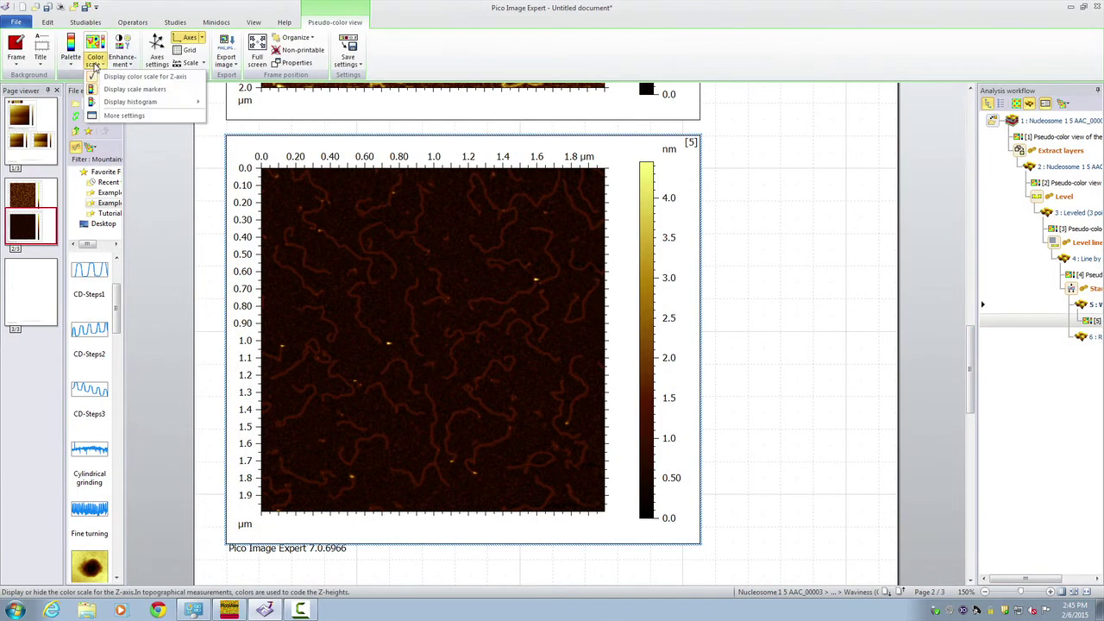
pyautogui.click(101, 104)
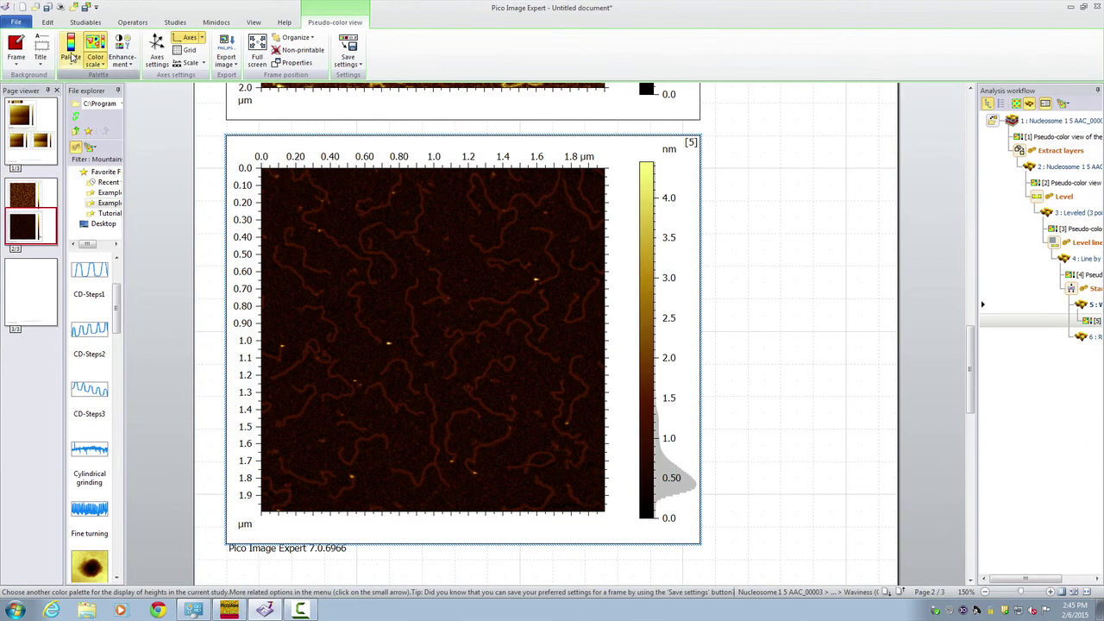
pyautogui.click(71, 60)
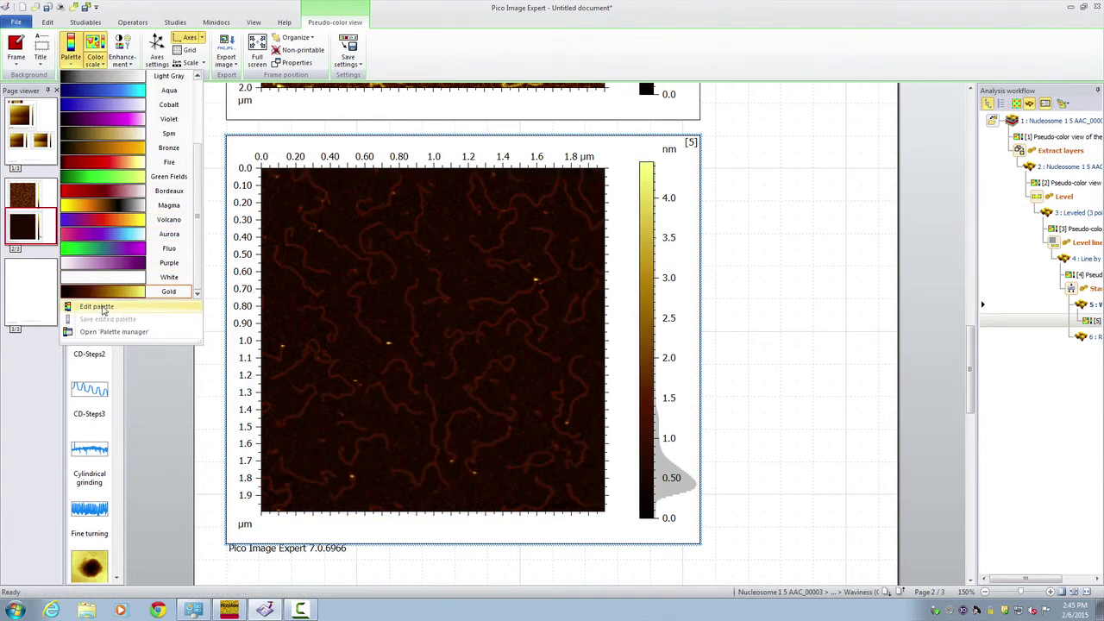
pyautogui.click(102, 293)
pyautogui.moveTo(636, 158)
pyautogui.mouseDown()
pyautogui.moveTo(635, 452)
pyautogui.moveTo(642, 343)
pyautogui.moveTo(640, 355)
pyautogui.mouseUp()
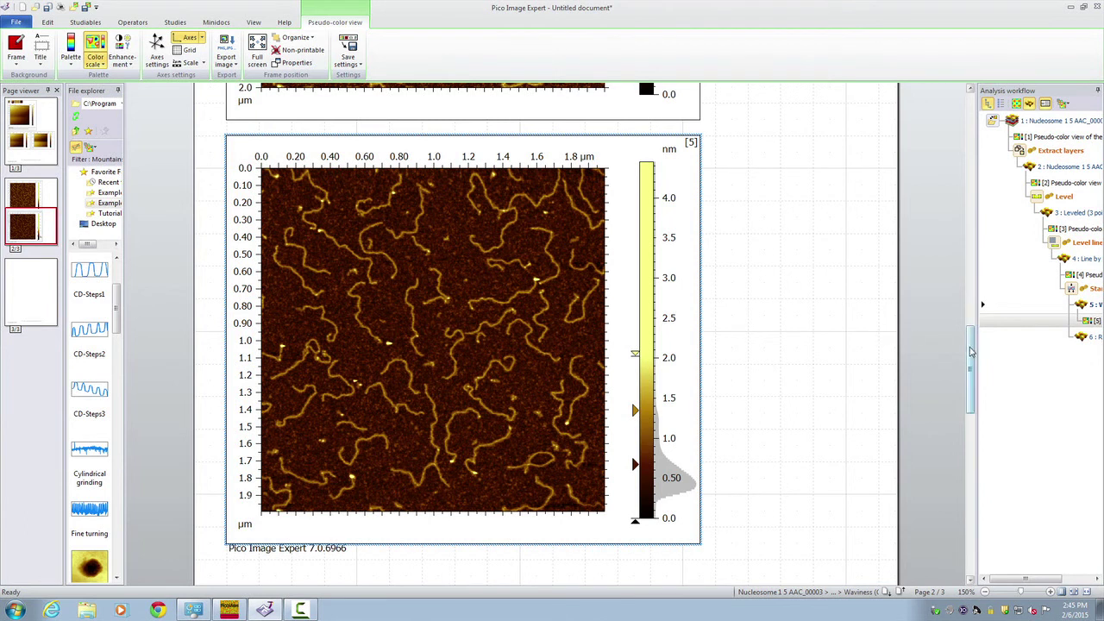
# Try West-East and North-South profiles on the waviness image, and extract an oblique profile about 1.41 µm long through two bright spots
pyautogui.scroll(-1, 968, 348)
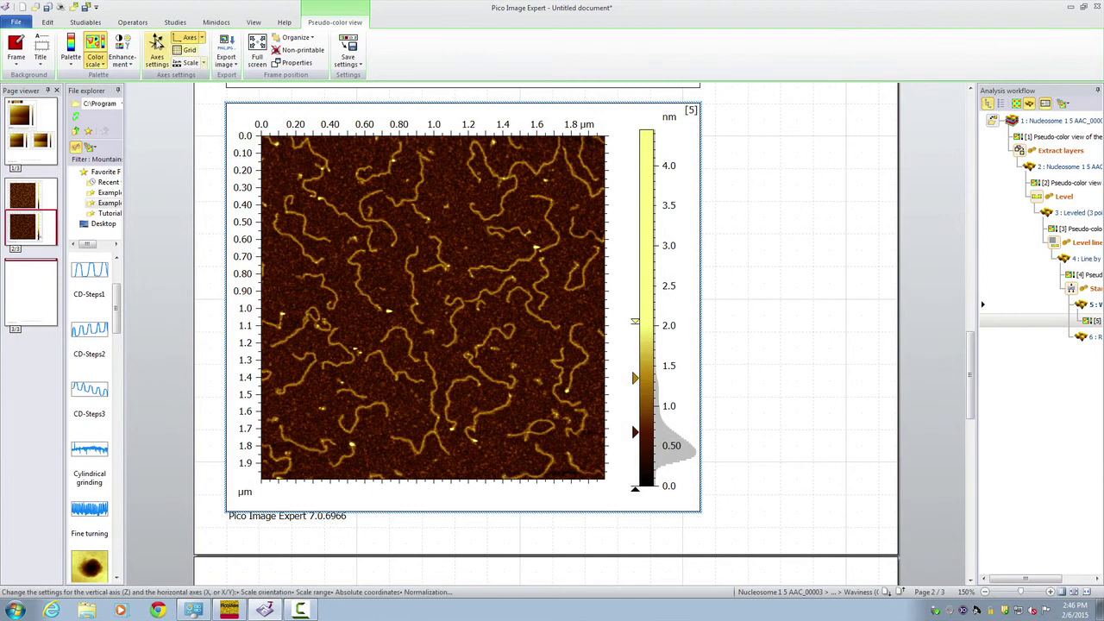
pyautogui.click(137, 24)
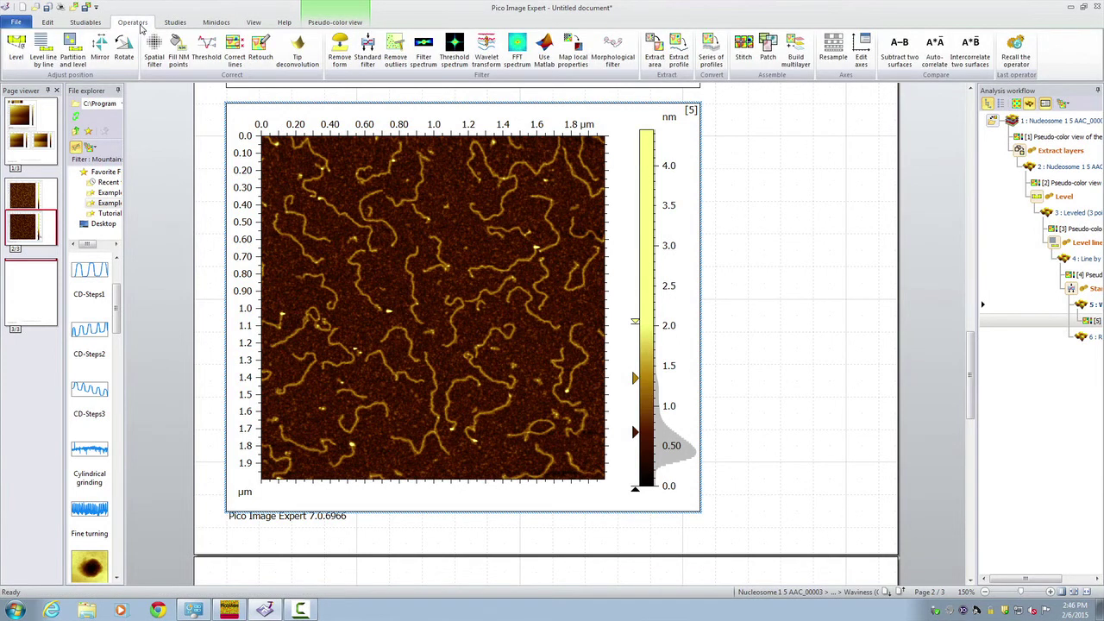
pyautogui.click(678, 61)
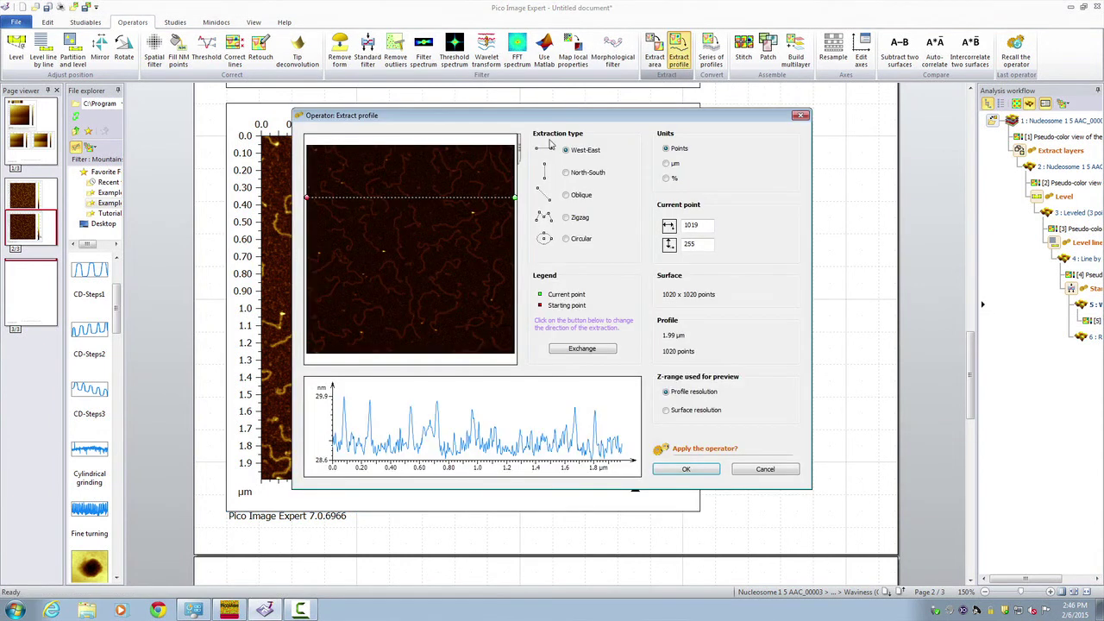
pyautogui.moveTo(403, 197); pyautogui.dragTo(402, 212)
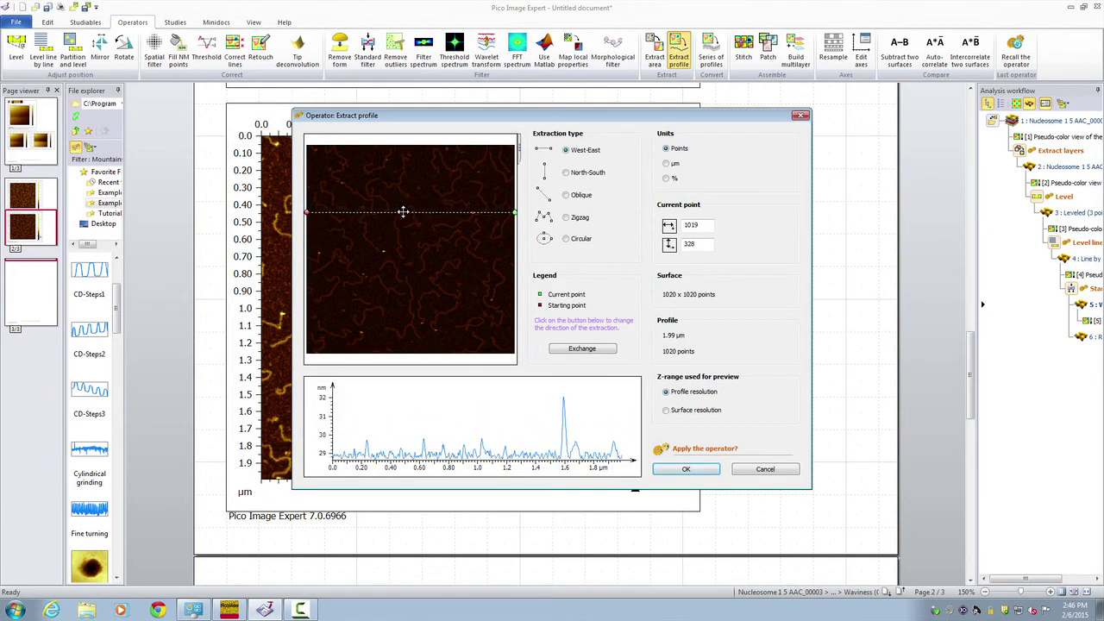
pyautogui.click(569, 173)
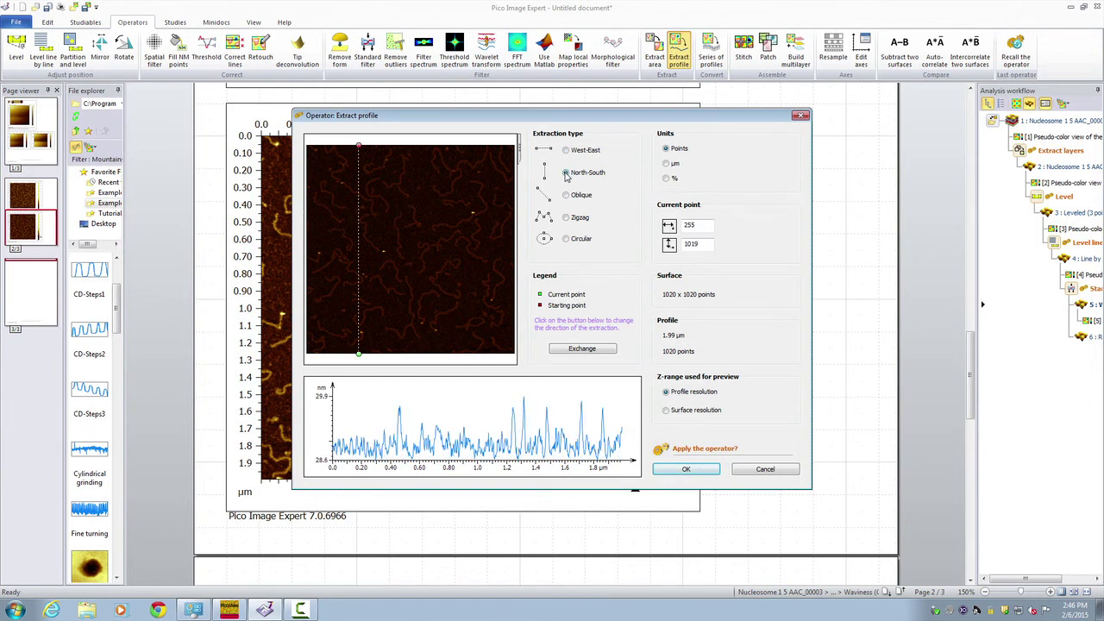
pyautogui.click(566, 195)
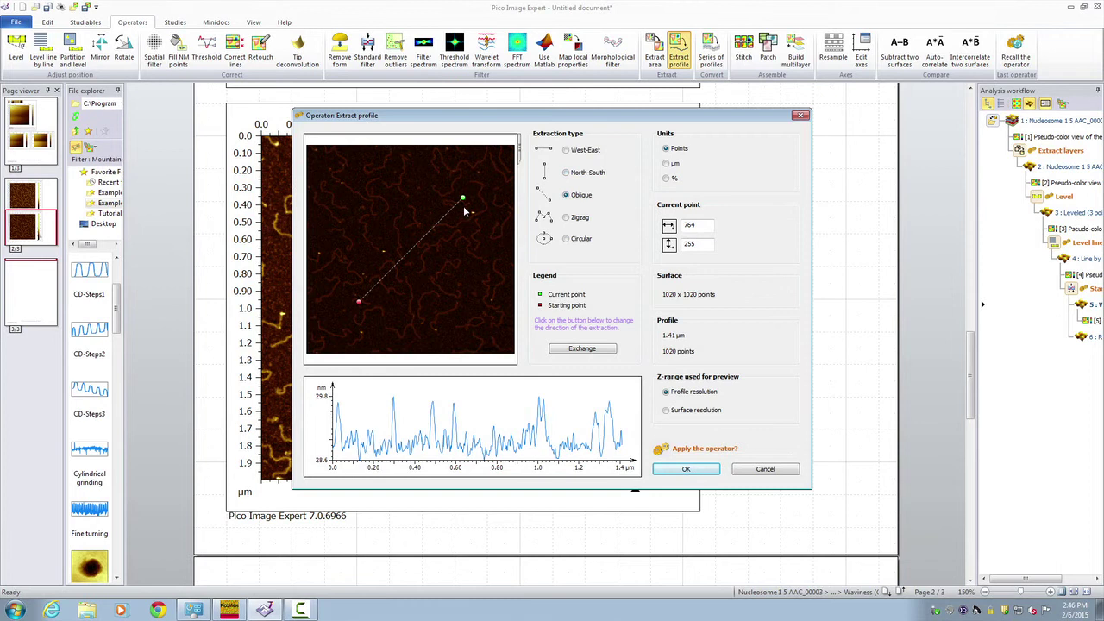
pyautogui.moveTo(463, 198); pyautogui.dragTo(486, 201)
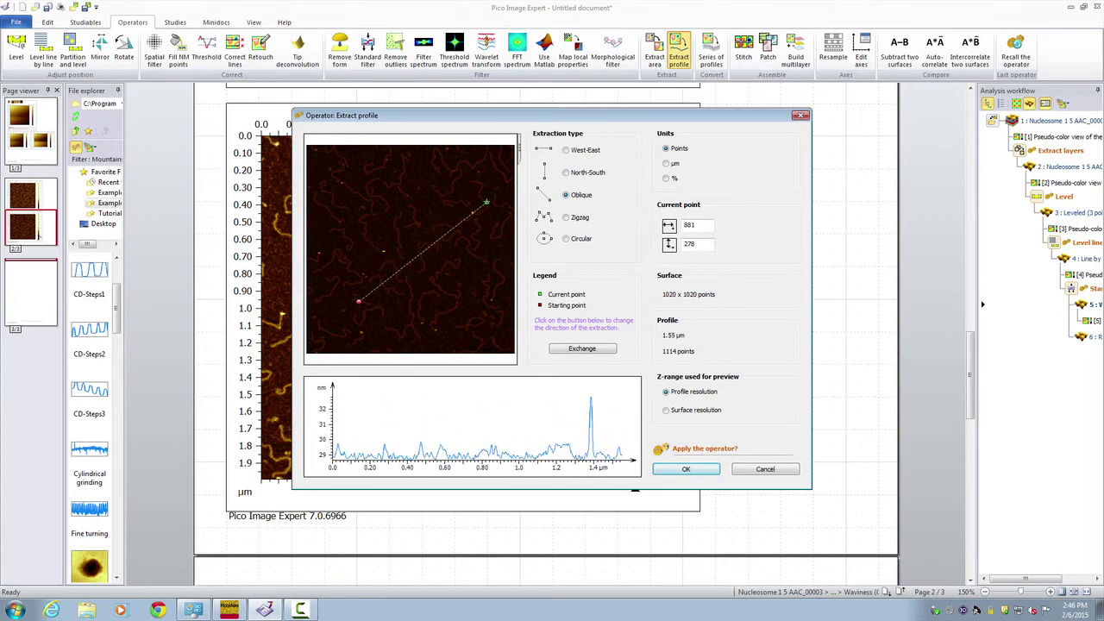
pyautogui.moveTo(358, 301); pyautogui.dragTo(354, 264)
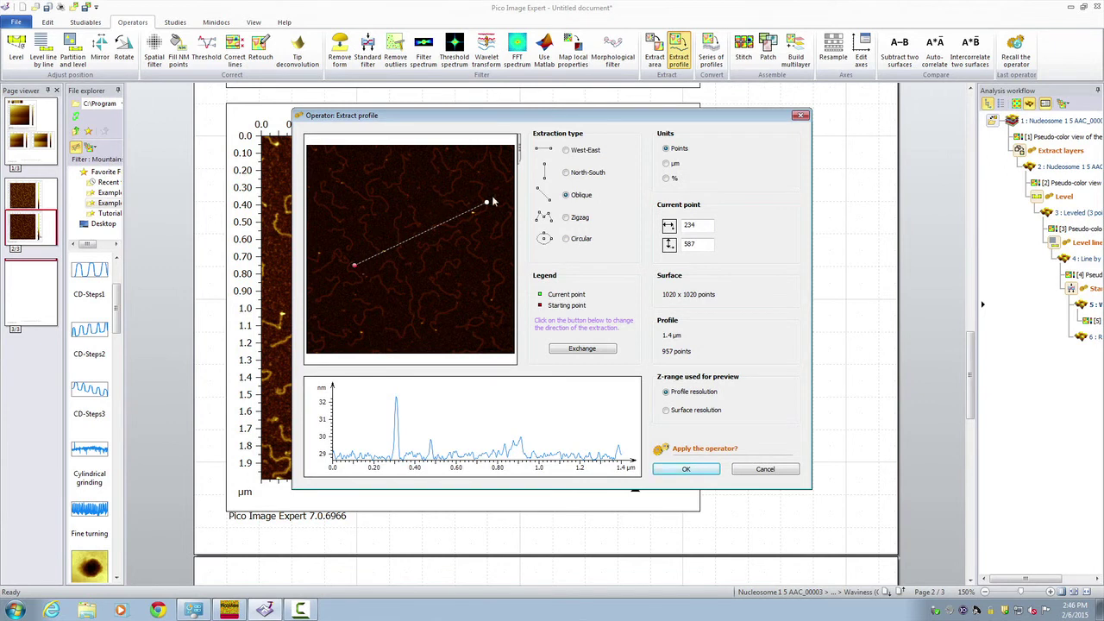
pyautogui.moveTo(488, 202); pyautogui.dragTo(488, 206)
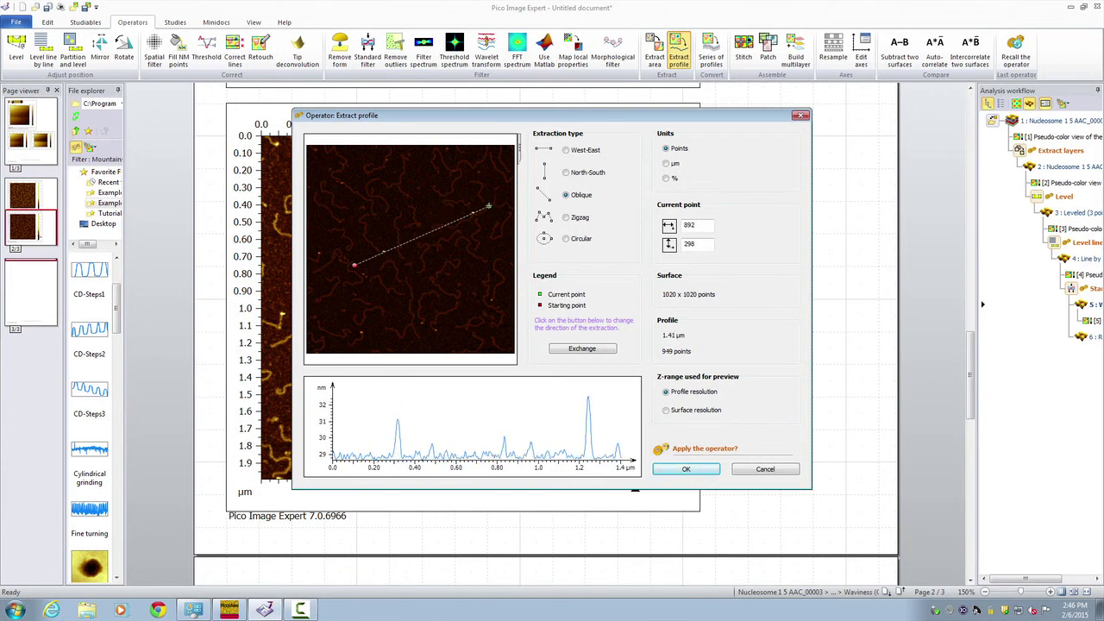
pyautogui.click(685, 469)
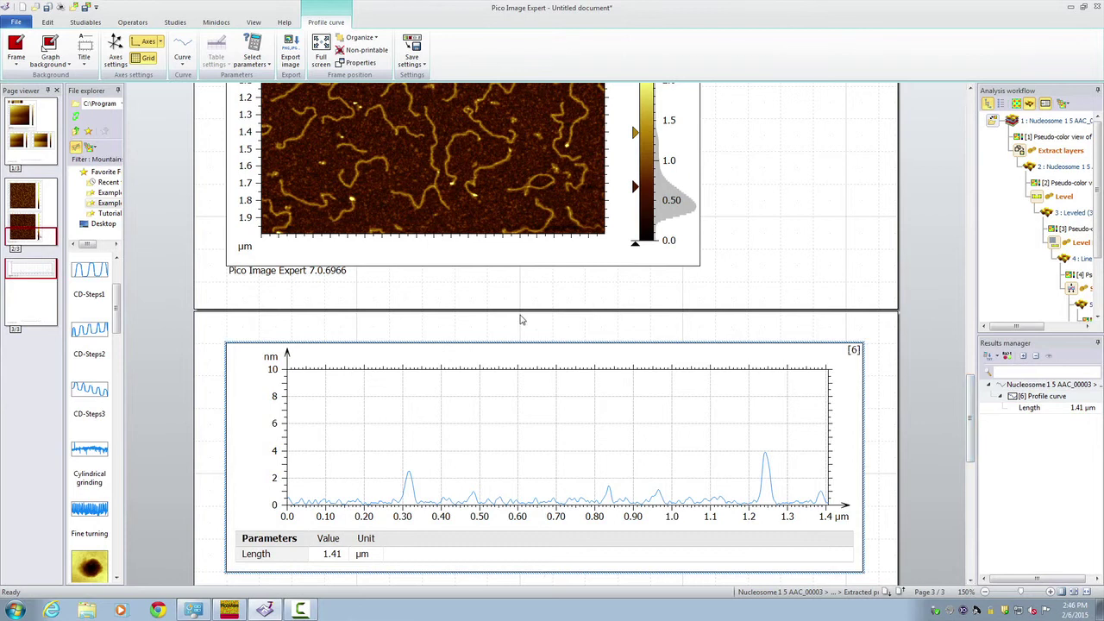
# Create a 3D view of the waviness image and rotate it slightly to an angle of 1°
pyautogui.click(440, 248)
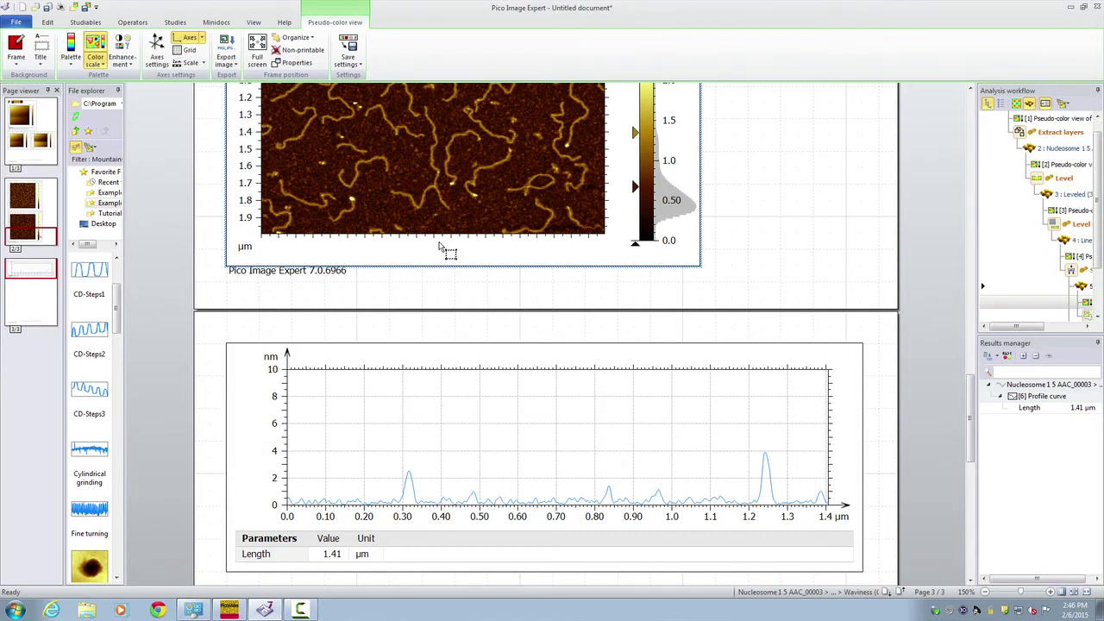
pyautogui.scroll(4, 440, 249)
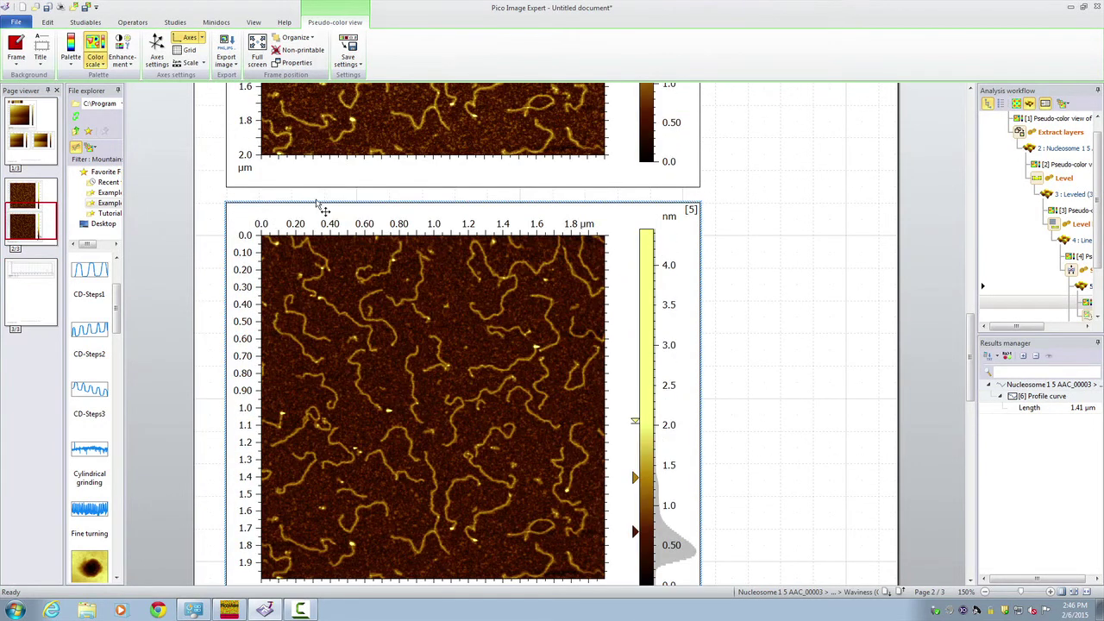
pyautogui.click(177, 26)
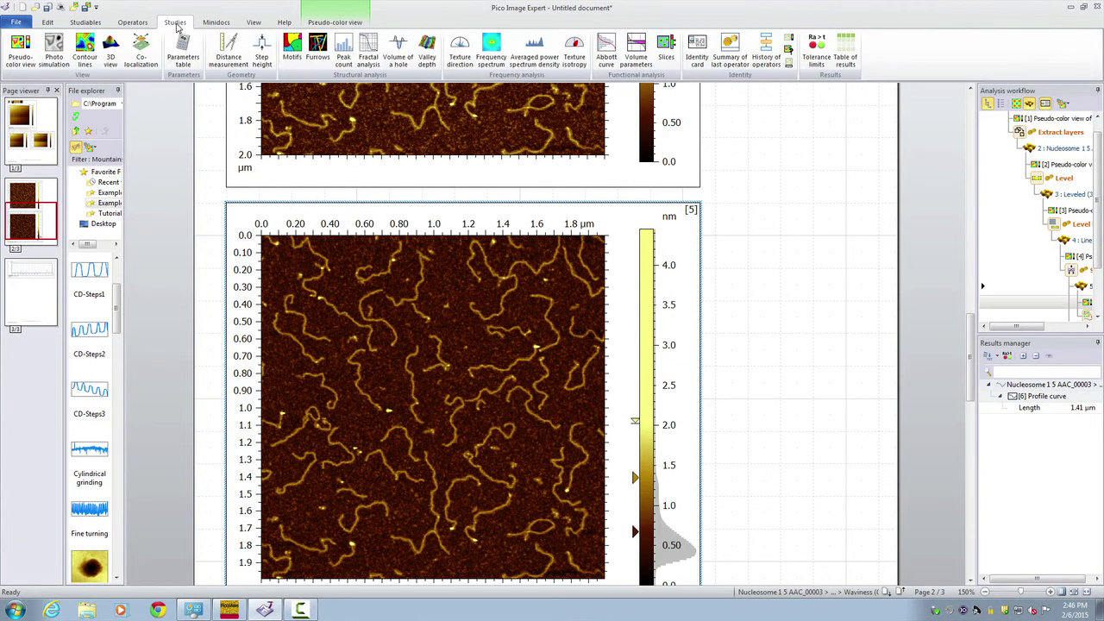
pyautogui.click(110, 57)
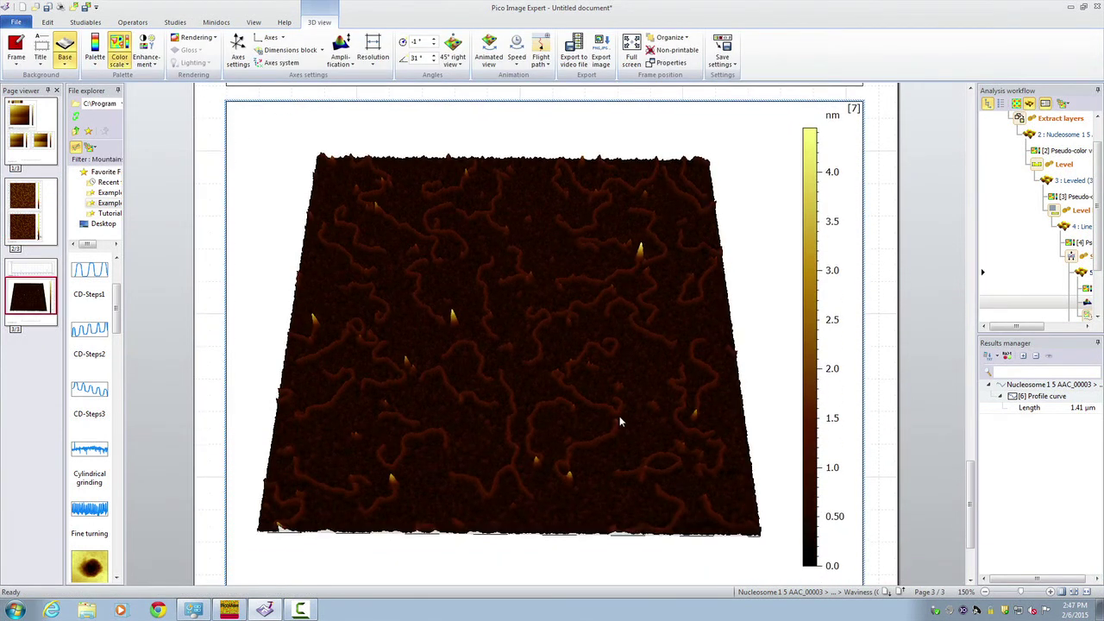
pyautogui.moveTo(585, 416); pyautogui.dragTo(587, 415)
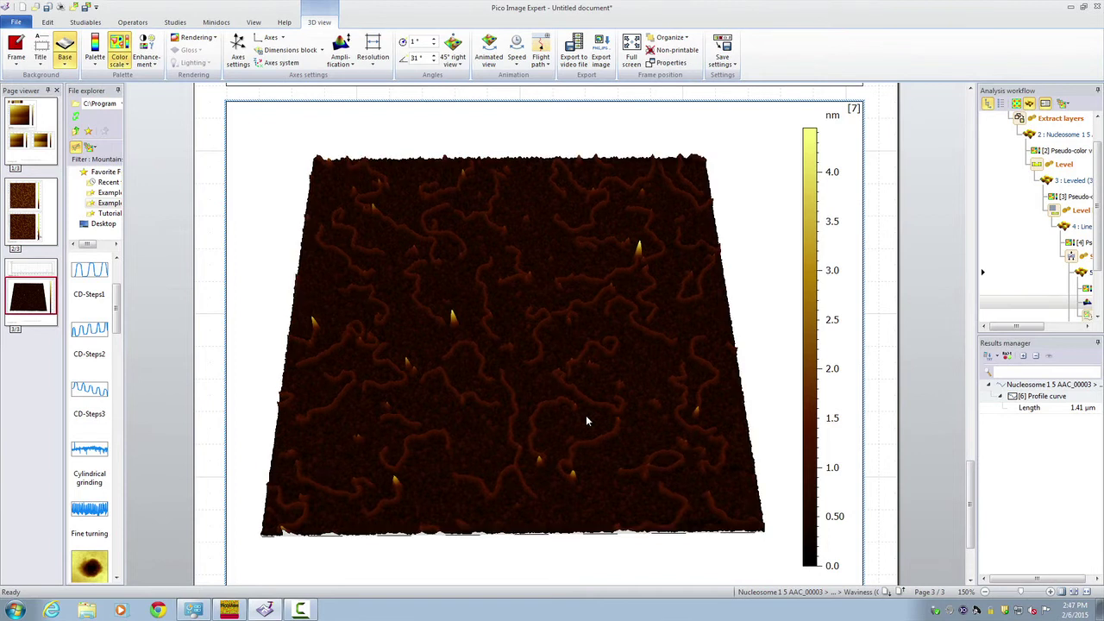
# Display the 3D view's height histogram and, with palette editing enabled, lower its color scale's upper limit marker to about 1.95 nm
pyautogui.click(122, 62)
pyautogui.click(129, 104)
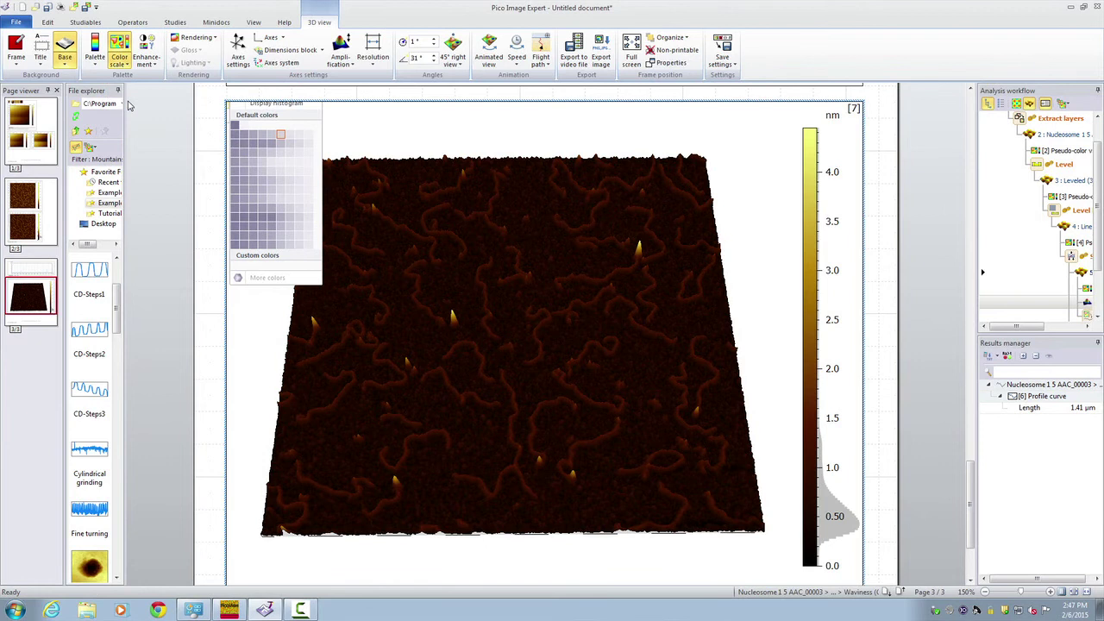
pyautogui.click(94, 57)
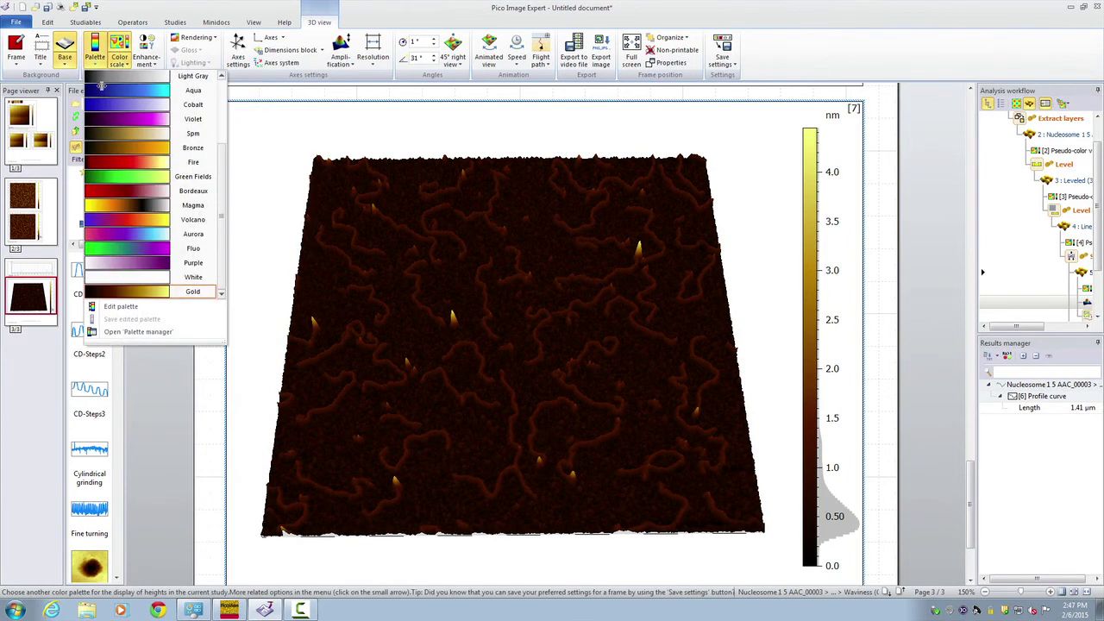
pyautogui.click(143, 298)
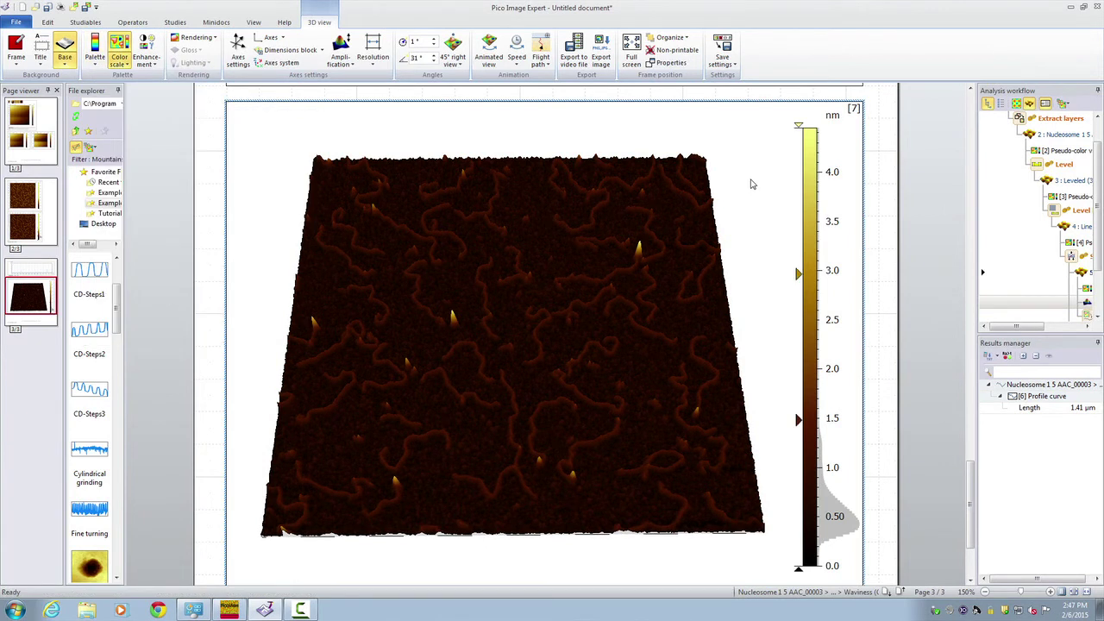
pyautogui.moveTo(799, 128); pyautogui.dragTo(799, 371)
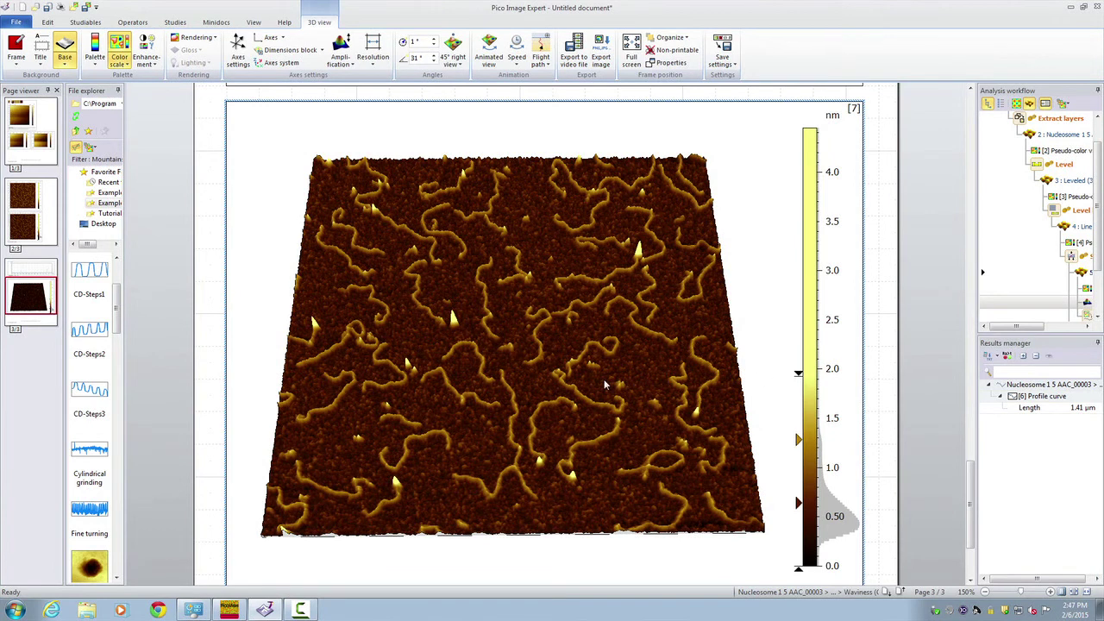
# Rotate the 3D view to angles of 0° and 34°, and turn off palette editing on its color scale
pyautogui.moveTo(562, 398); pyautogui.dragTo(560, 398)
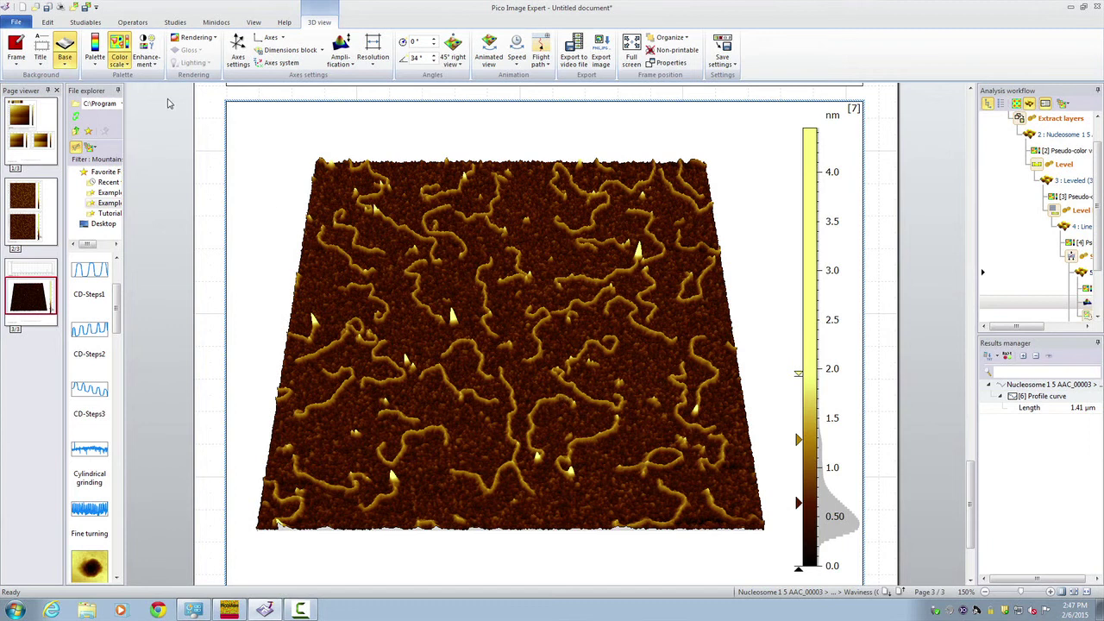
pyautogui.click(120, 62)
pyautogui.click(94, 56)
pyautogui.click(94, 56)
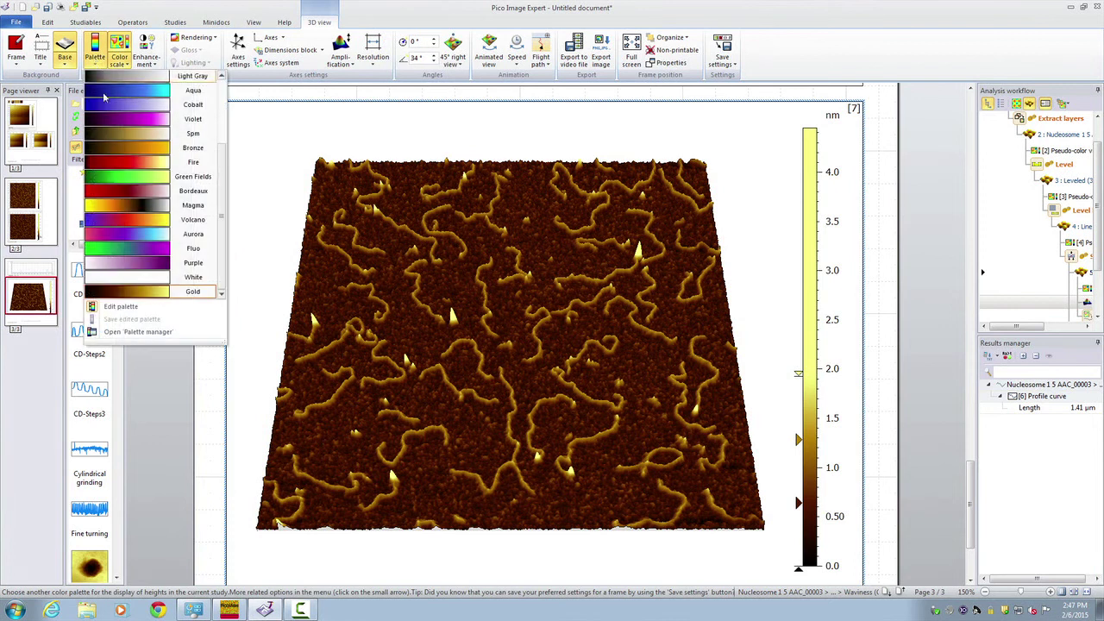
pyautogui.click(142, 308)
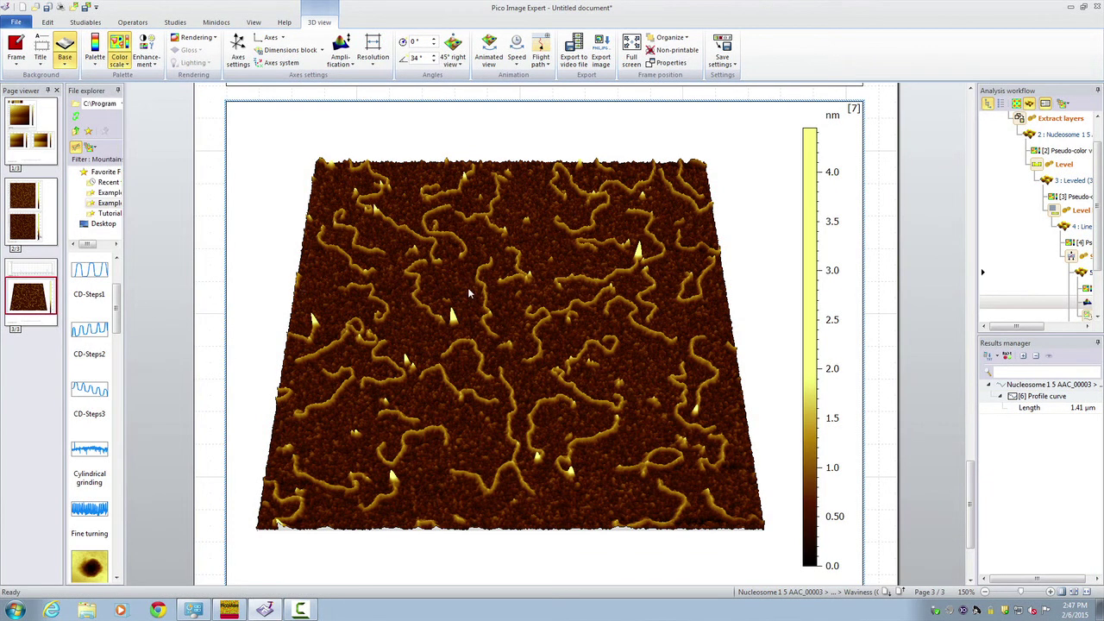
pyautogui.rightClick(468, 287)
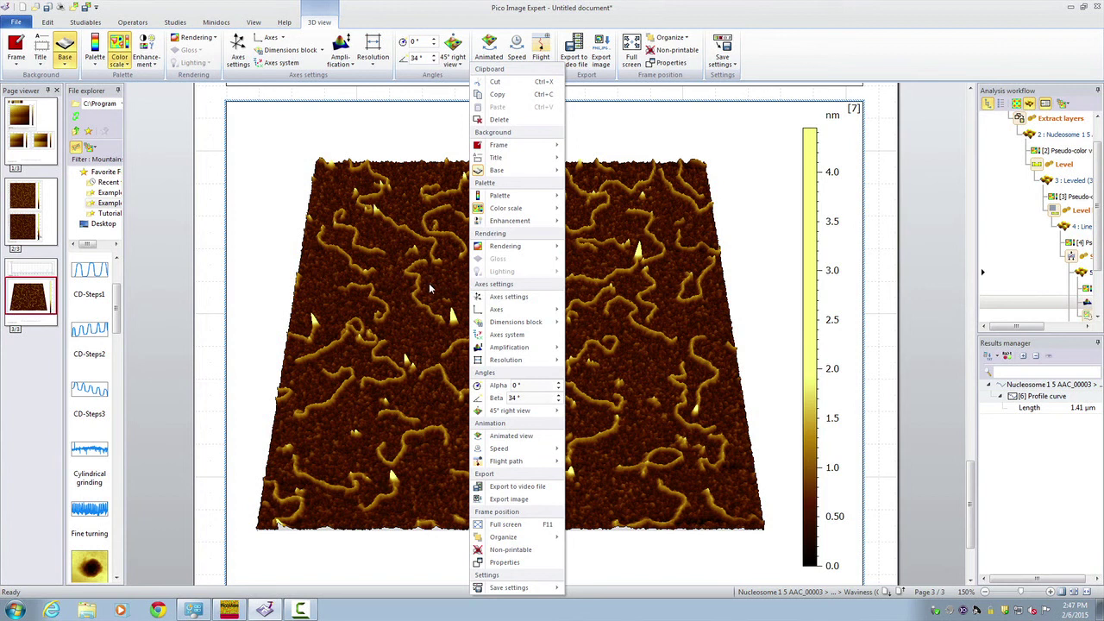
pyautogui.click(424, 287)
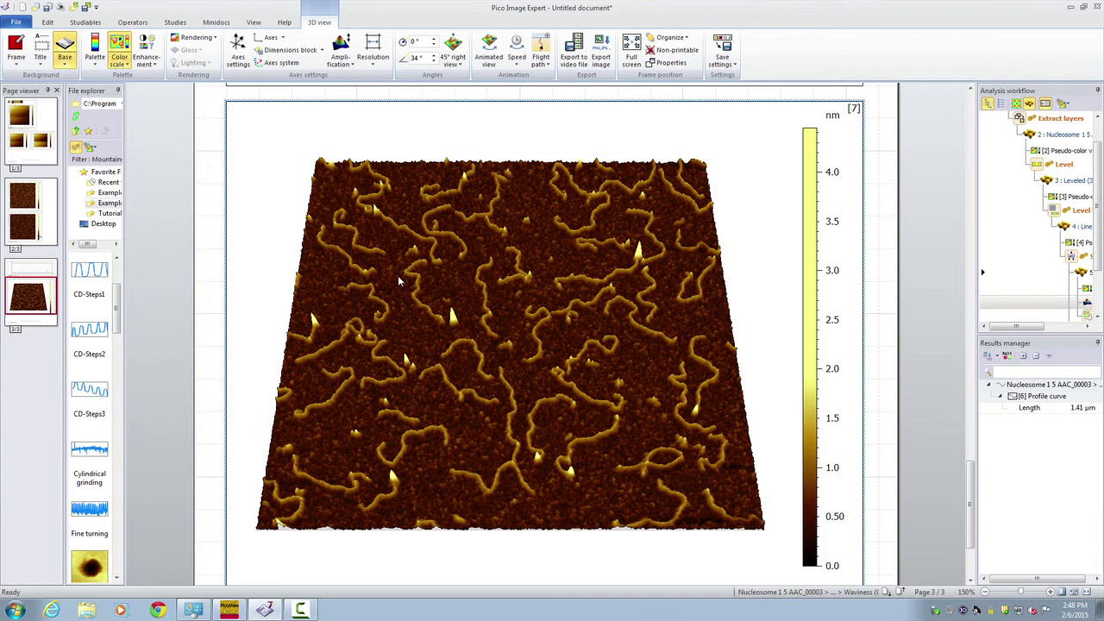
# Apply the Magma palette to the 3D view and rotate it slightly to angles of 1° and 29°
pyautogui.click(96, 63)
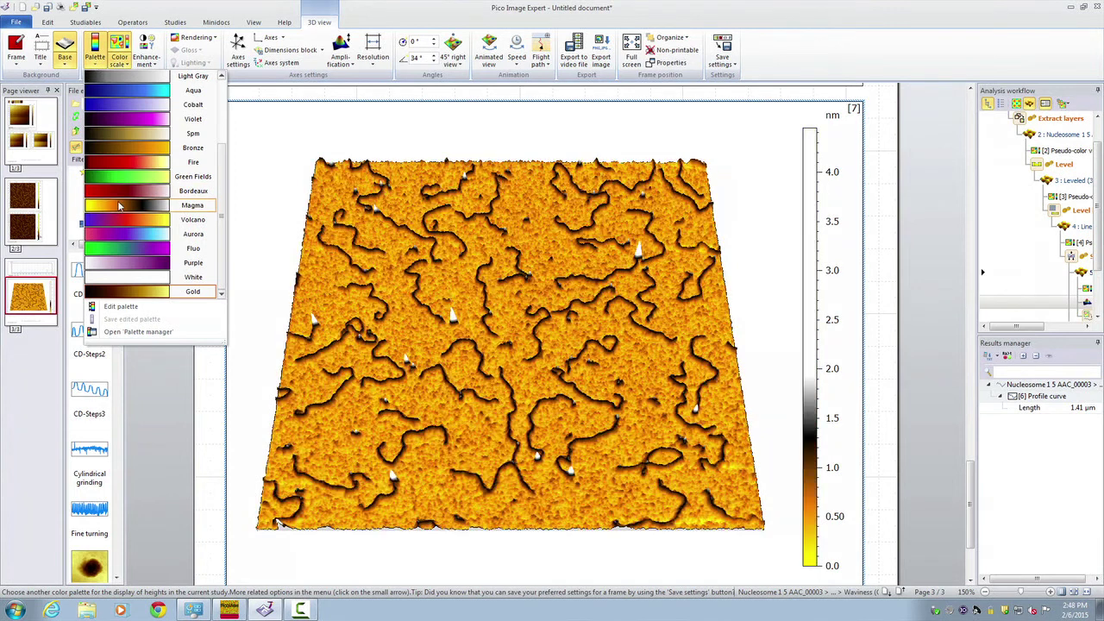
pyautogui.click(120, 206)
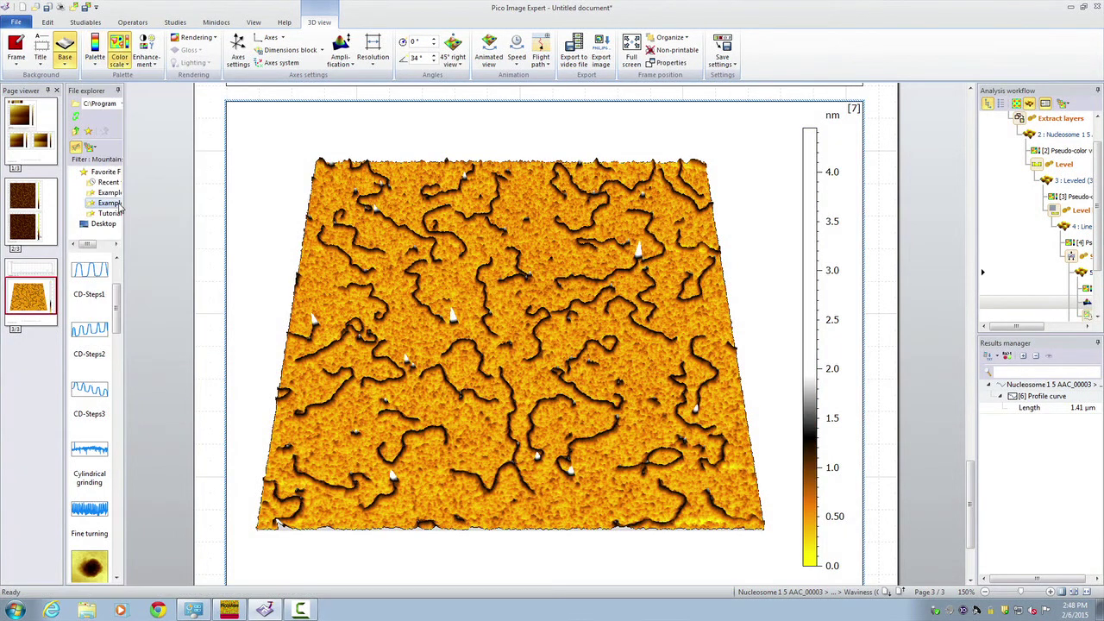
pyautogui.moveTo(683, 316); pyautogui.dragTo(682, 318)
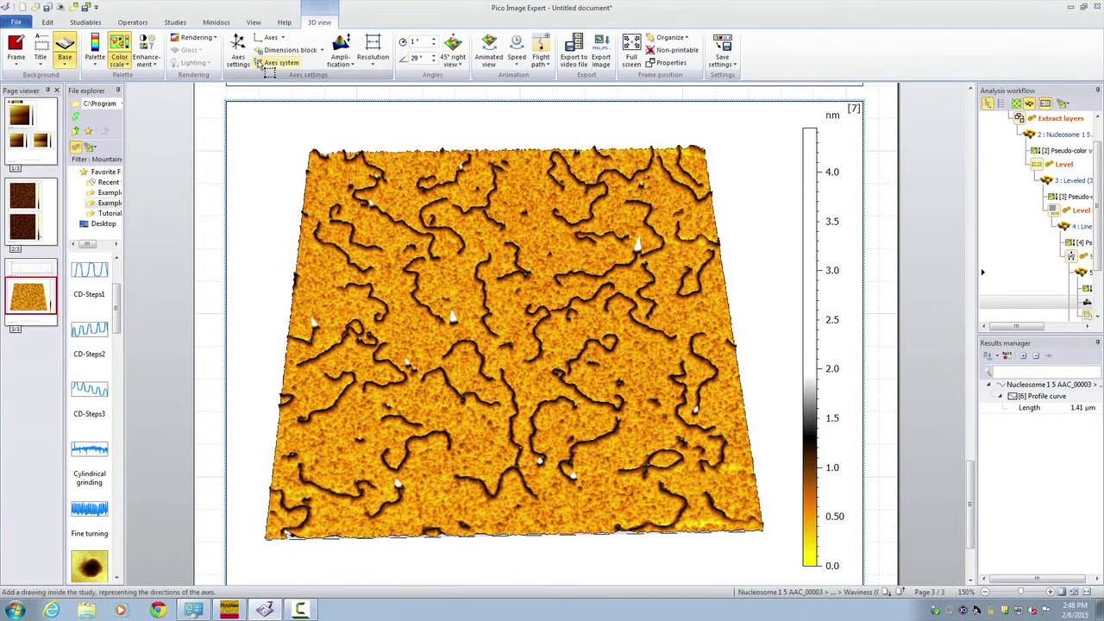
# Try the Kelvin, Rainbow and Bronze palettes on the 3D view
pyautogui.click(94, 57)
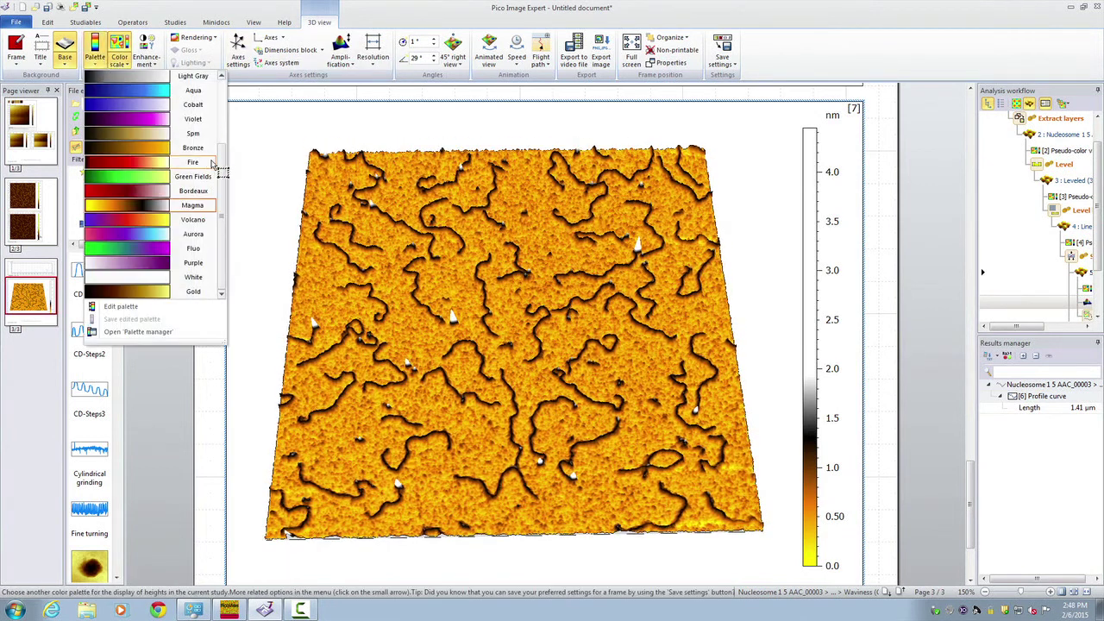
pyautogui.moveTo(223, 147); pyautogui.dragTo(224, 82)
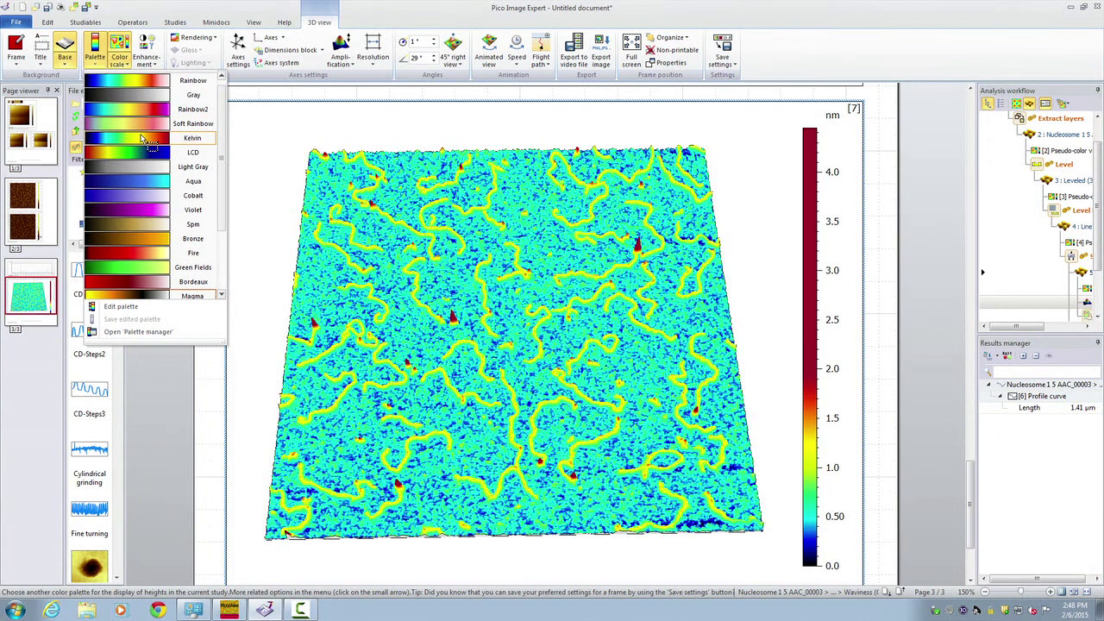
pyautogui.click(142, 138)
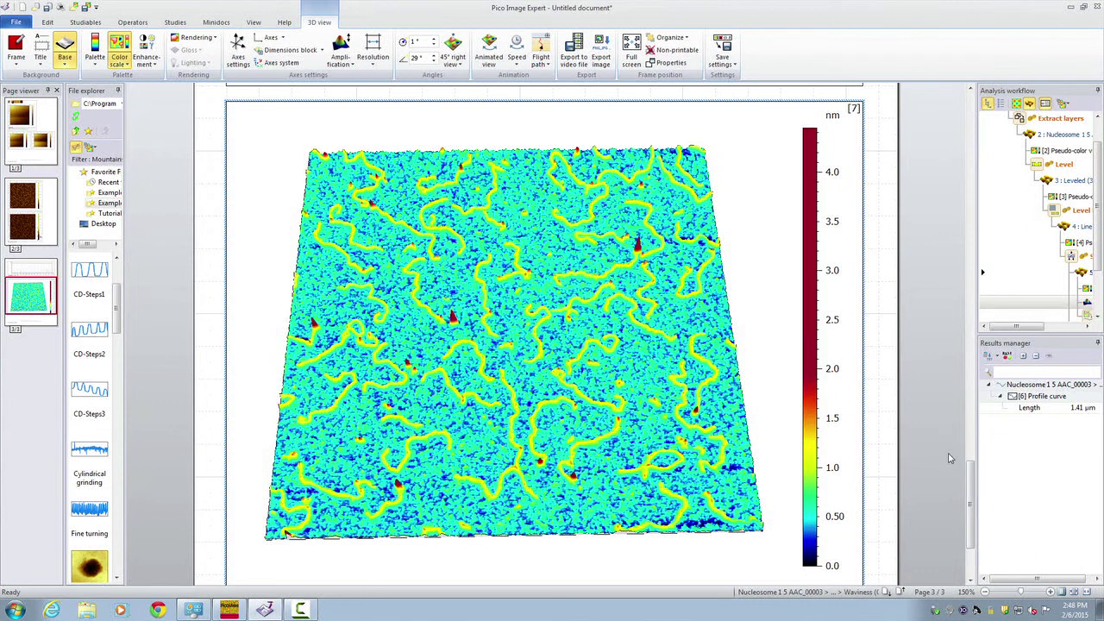
pyautogui.click(95, 56)
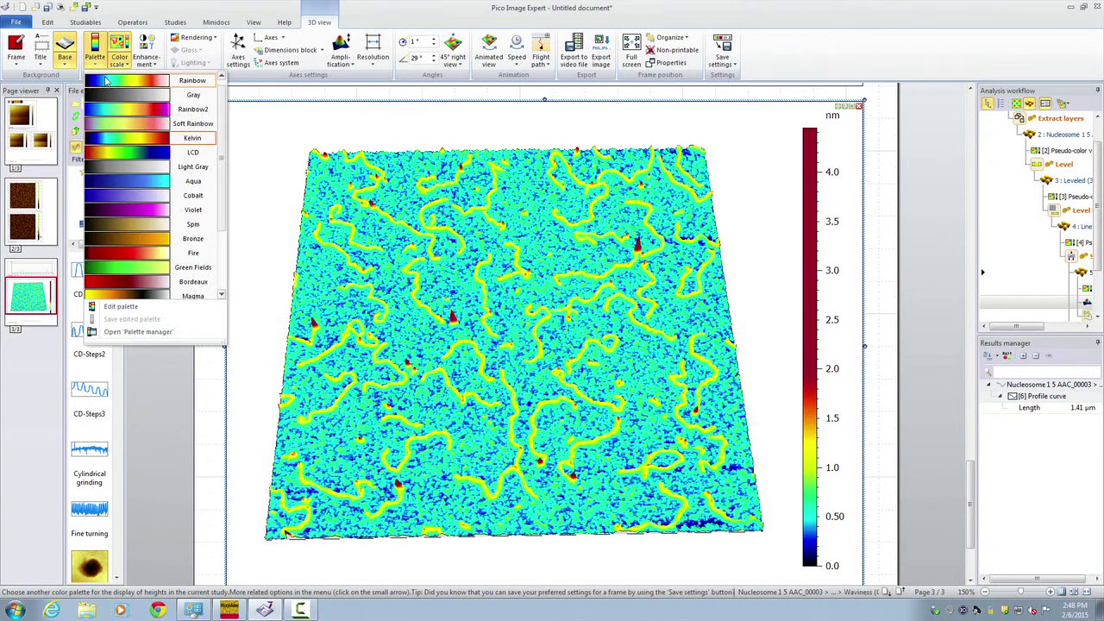
pyautogui.click(105, 80)
pyautogui.click(95, 56)
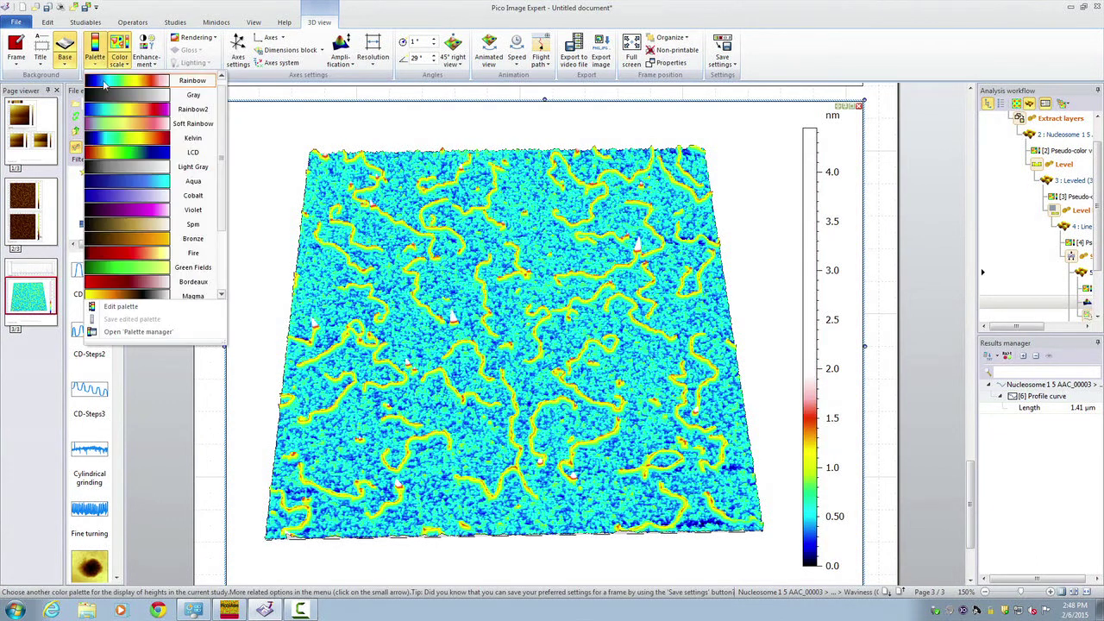
pyautogui.click(129, 238)
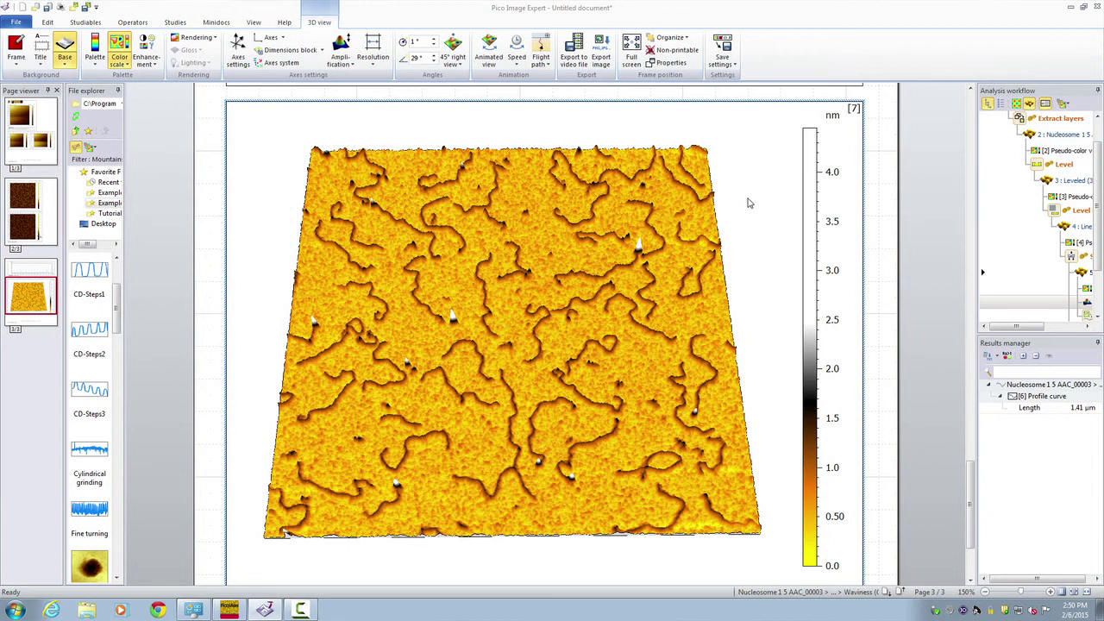
# Export the 3D view as a JPEG image named "example" in New folder
pyautogui.rightClick(576, 210)
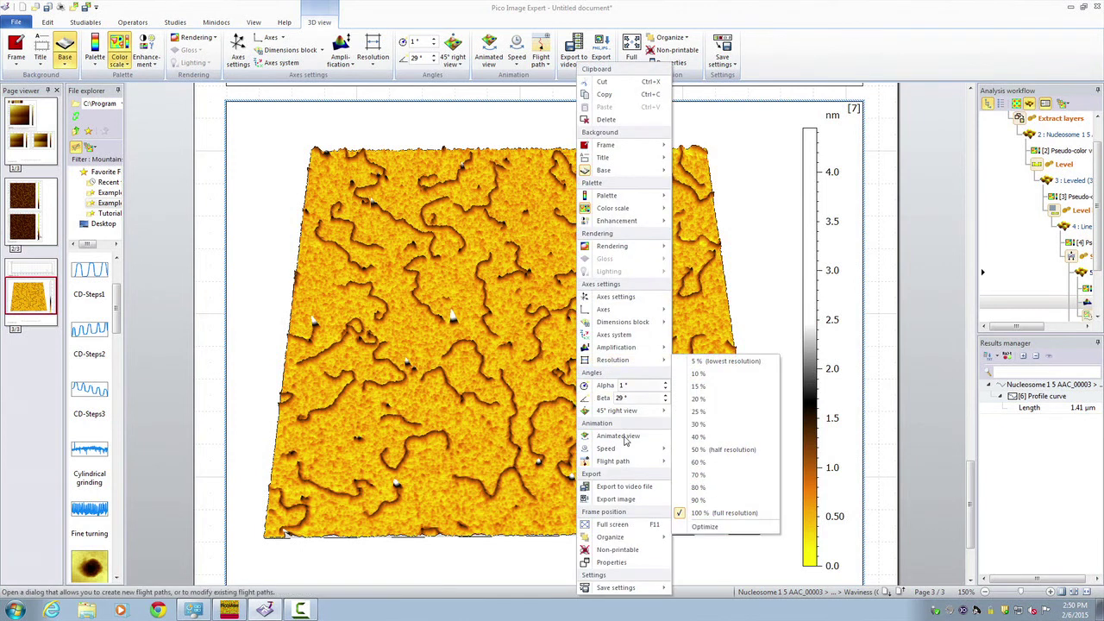
pyautogui.click(628, 500)
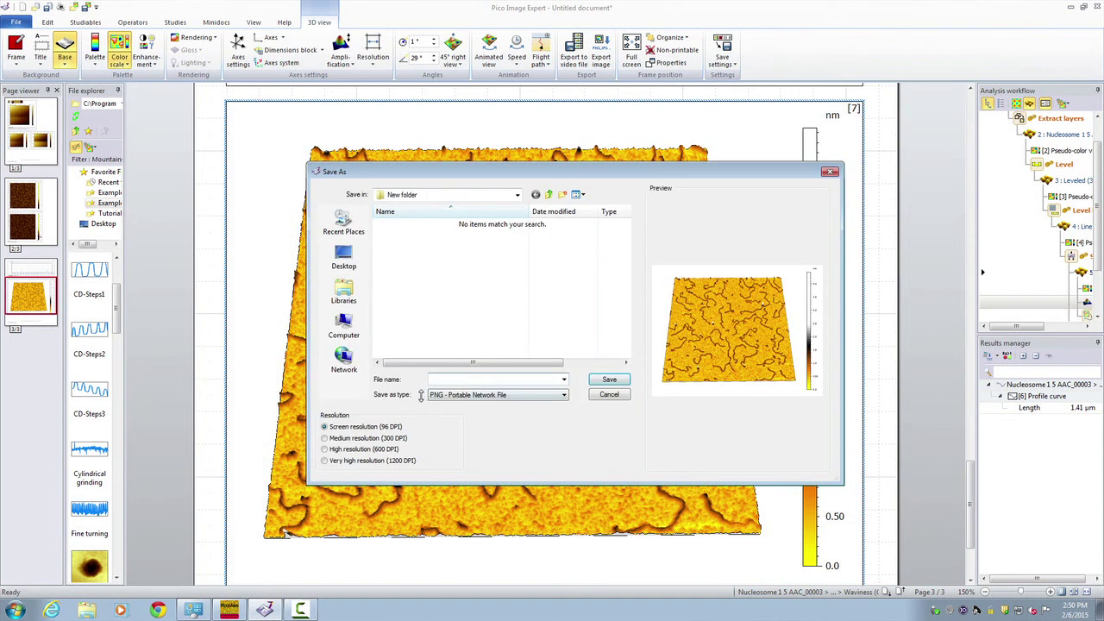
pyautogui.click(504, 395)
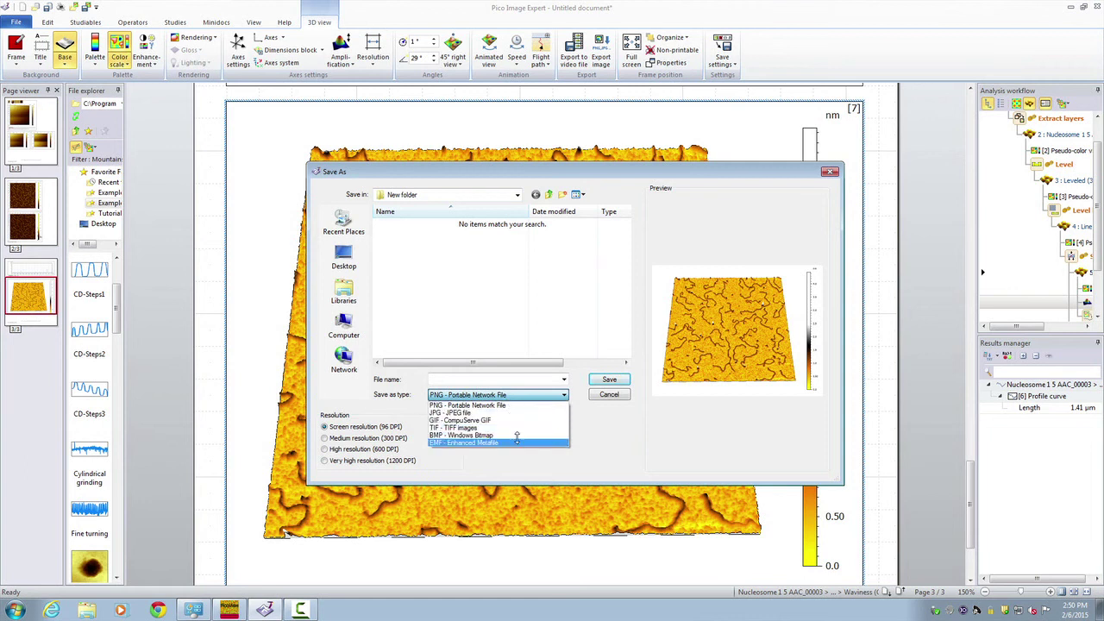
pyautogui.click(513, 412)
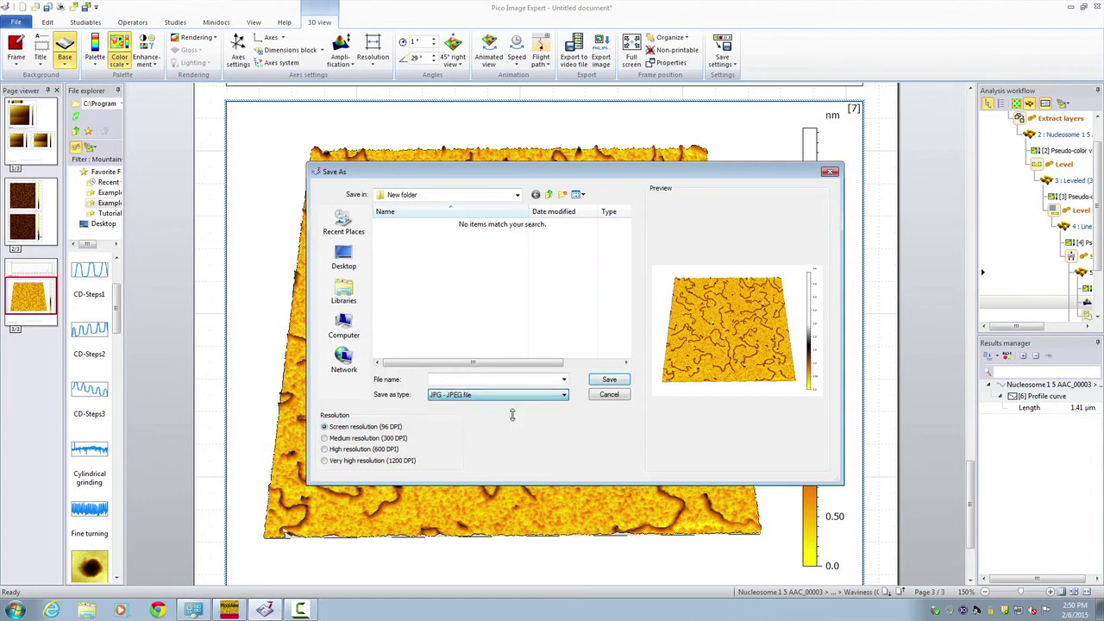
pyautogui.click(474, 378)
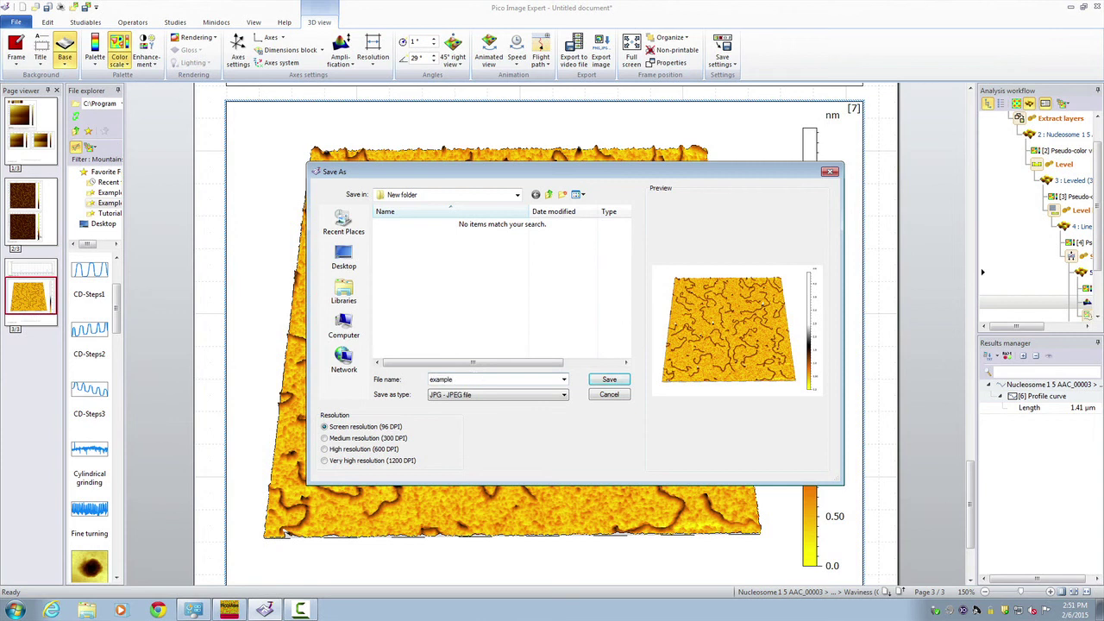
pyautogui.press('Return')
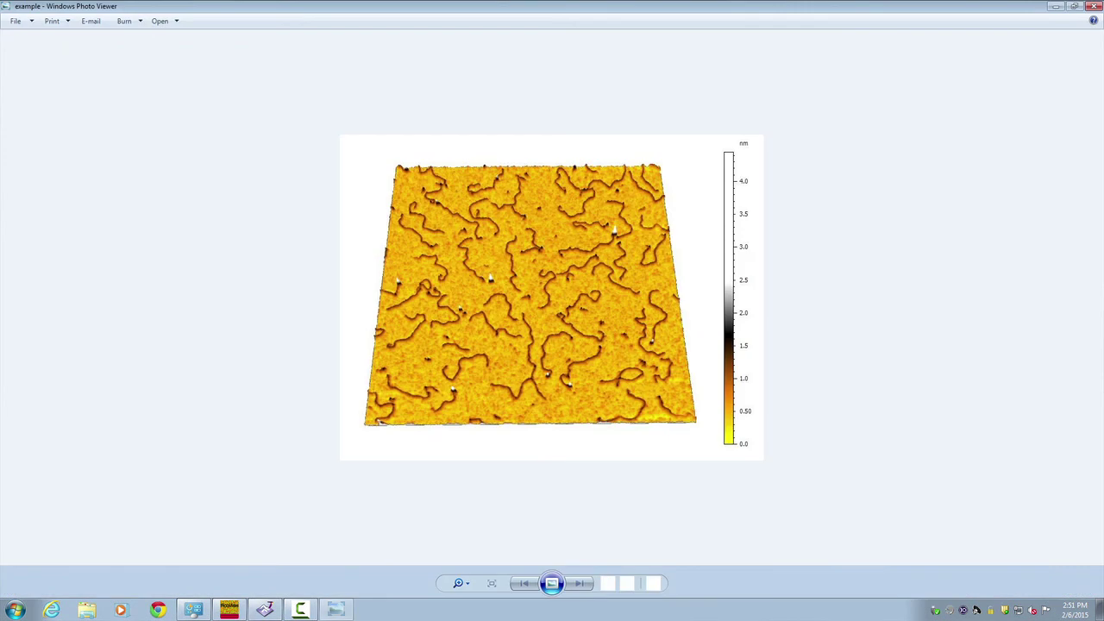